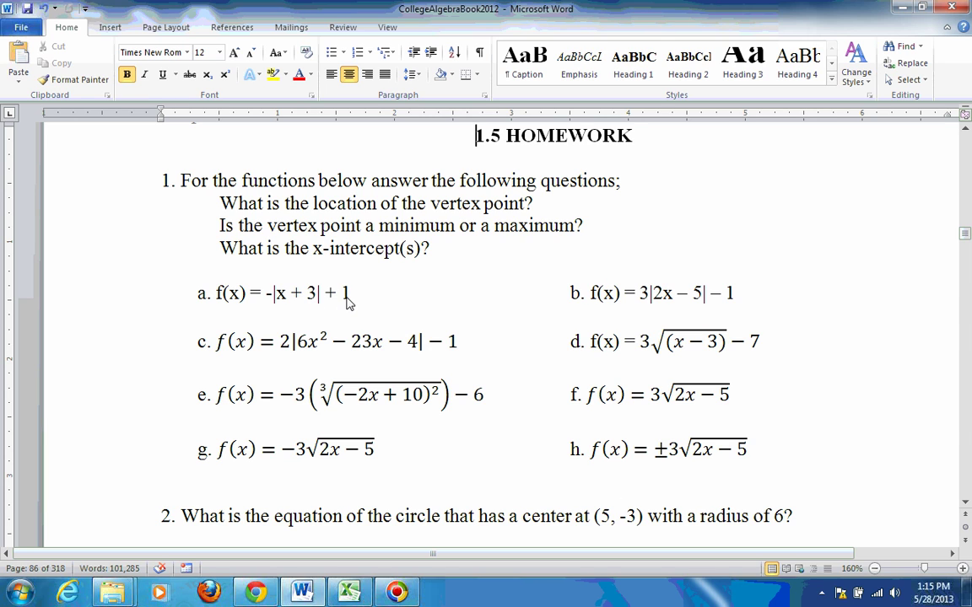
Bring the 102N graphing workbook in front of the Word homework document.
{"action": "left_click", "coordinate": [350, 592]}
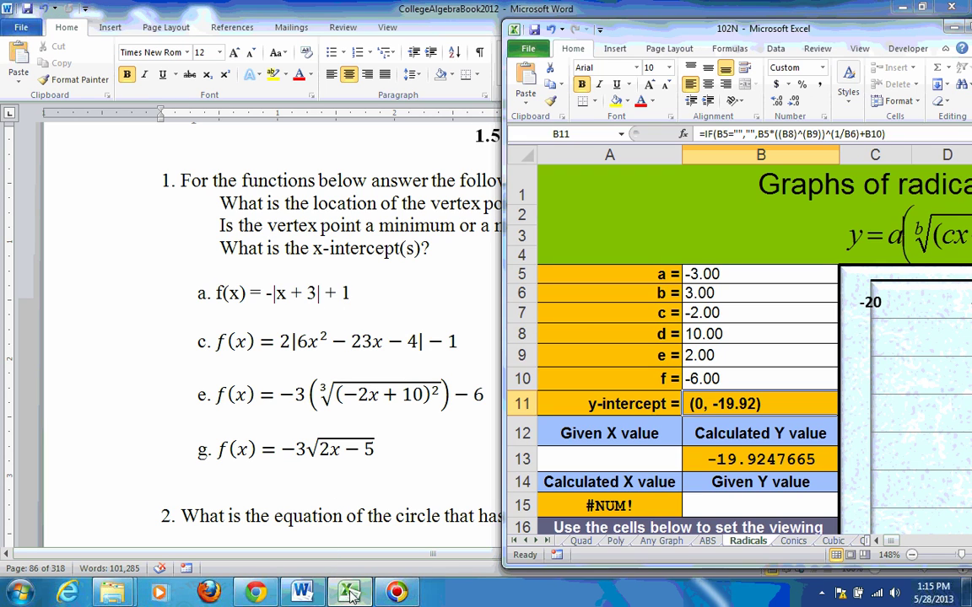
On the ABS sheet, review the b coefficient, end-at-x value and vertex point cells.
{"action": "left_click", "coordinate": [705, 543]}
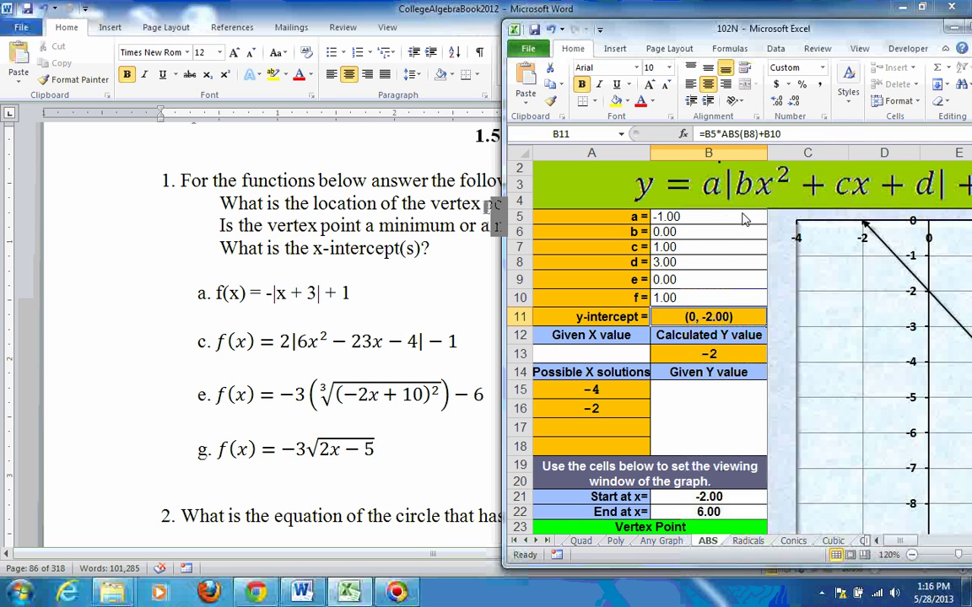
{"action": "left_click", "coordinate": [697, 230]}
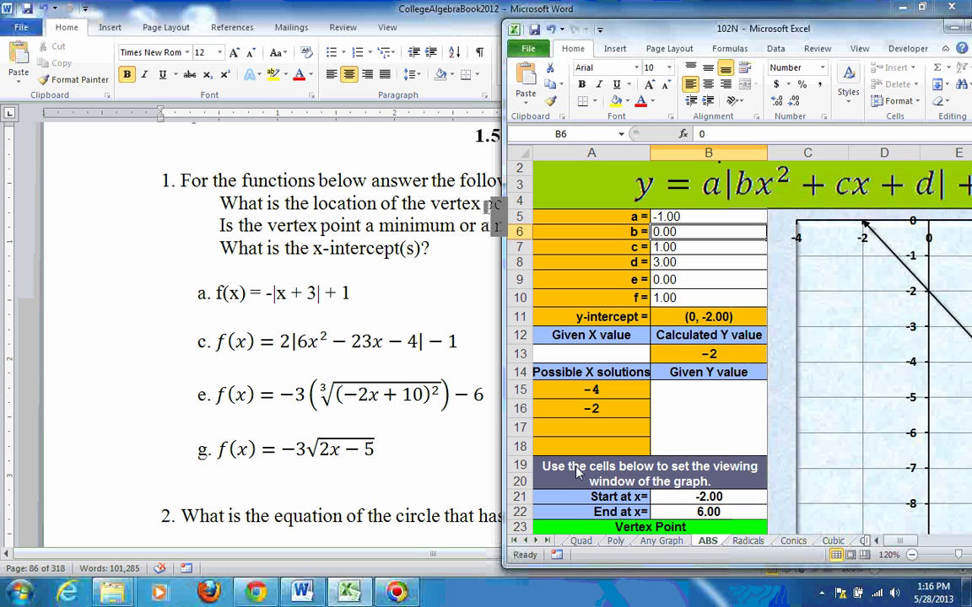
{"action": "left_click", "coordinate": [710, 512]}
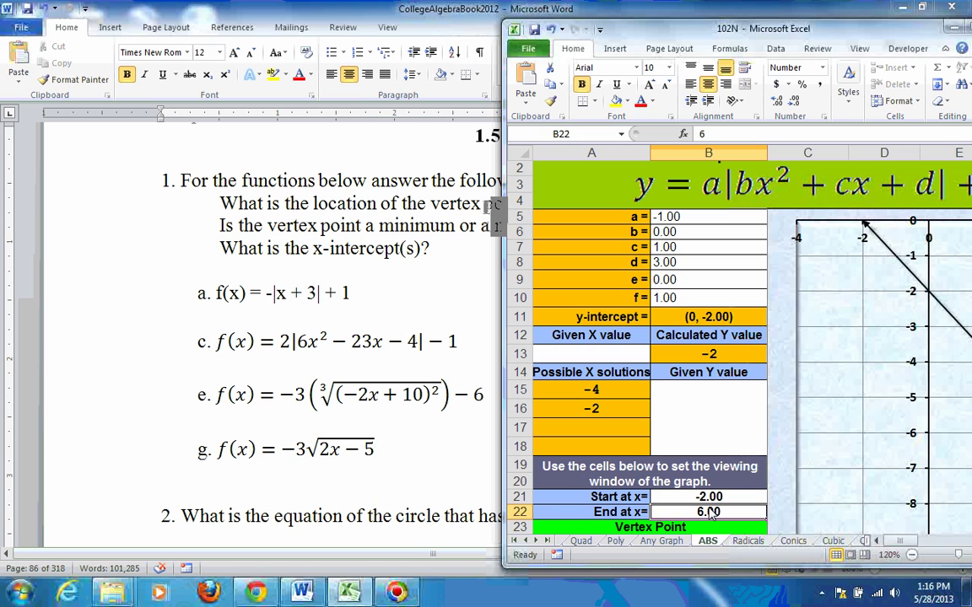
{"action": "key", "text": "Left"}
{"action": "key", "text": "Down"}
{"action": "key", "text": "Down"}
{"action": "key", "text": "Down"}
{"action": "key", "text": "Down"}
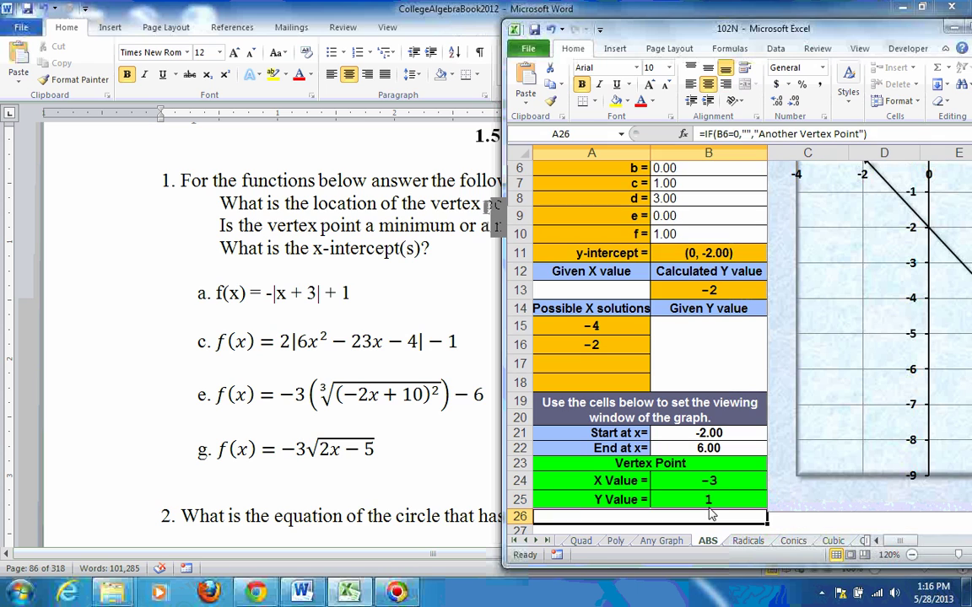
{"action": "key", "text": "Up"}
{"action": "key", "text": "Up"}
{"action": "key", "text": "Right"}
{"action": "key", "text": "Down"}
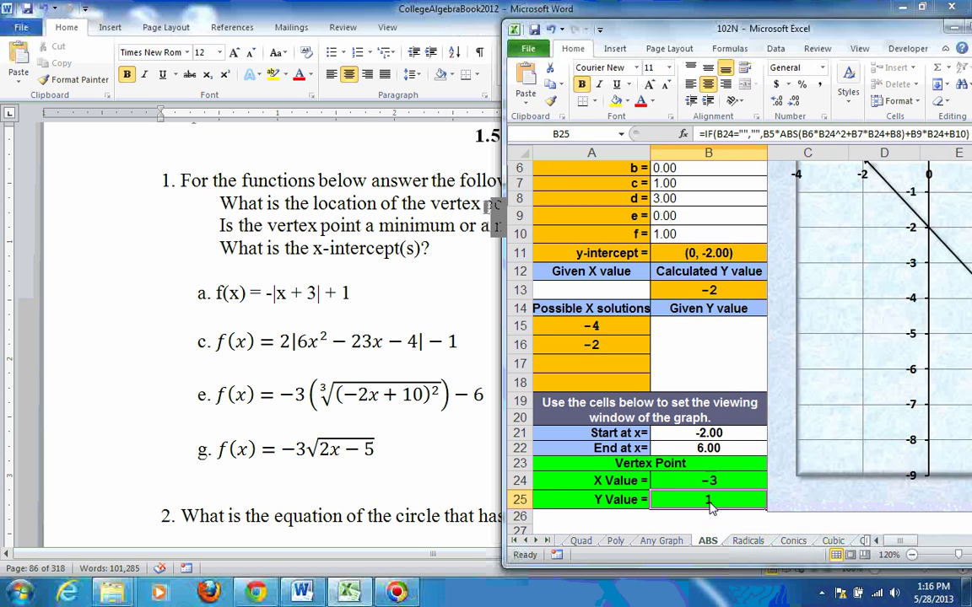
{"action": "key", "text": "Up"}
{"action": "key", "text": "Up"}
{"action": "key", "text": "Up"}
{"action": "key", "text": "Up"}
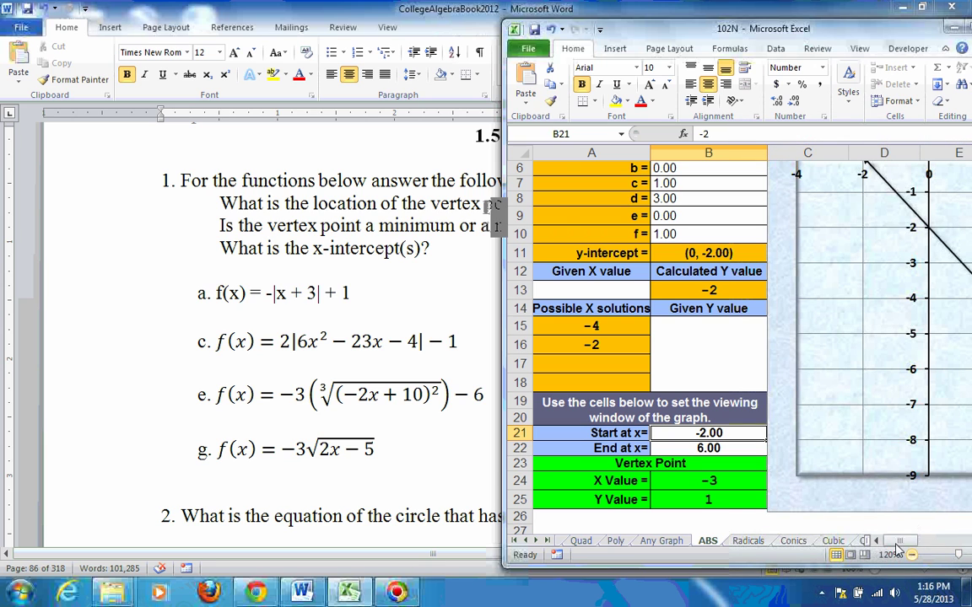
{"action": "mouse_move", "coordinate": [899, 541]}
{"action": "left_mouse_down"}
{"action": "mouse_move", "coordinate": [908, 545]}
{"action": "mouse_move", "coordinate": [897, 543]}
{"action": "left_mouse_up"}
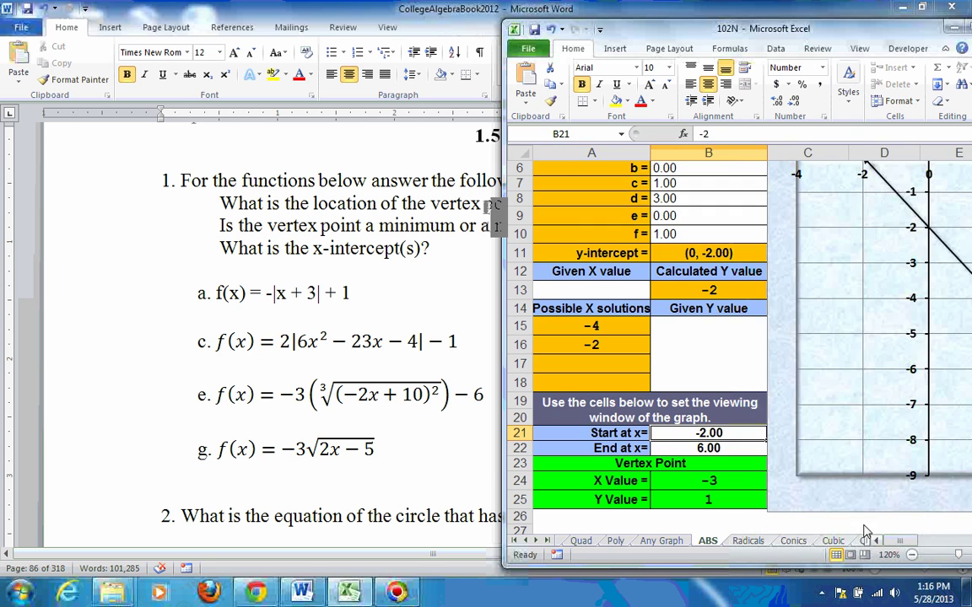
Set the ABS graph's Start at x value to -5.
{"action": "left_click", "coordinate": [704, 451]}
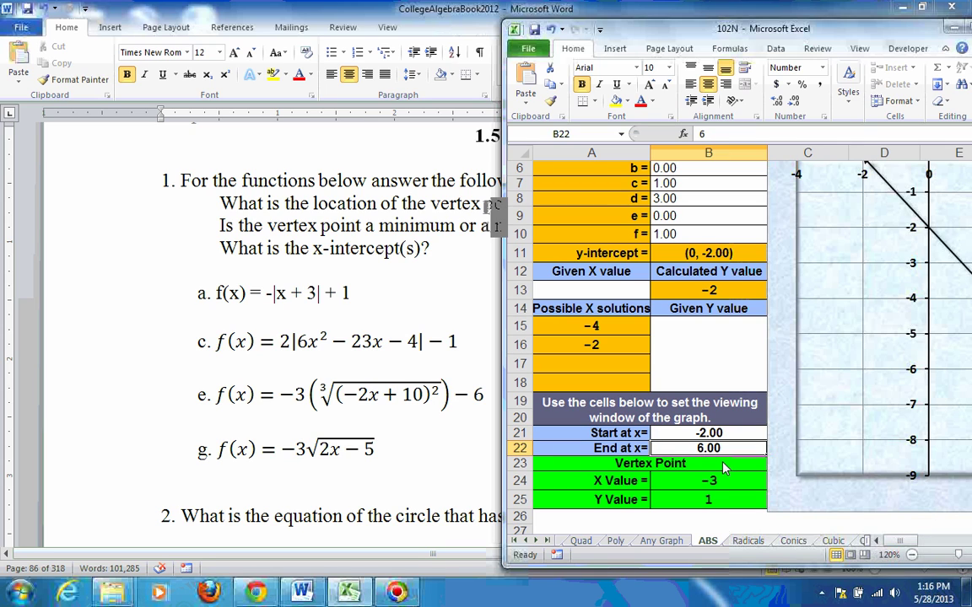
{"action": "key", "text": "Up"}
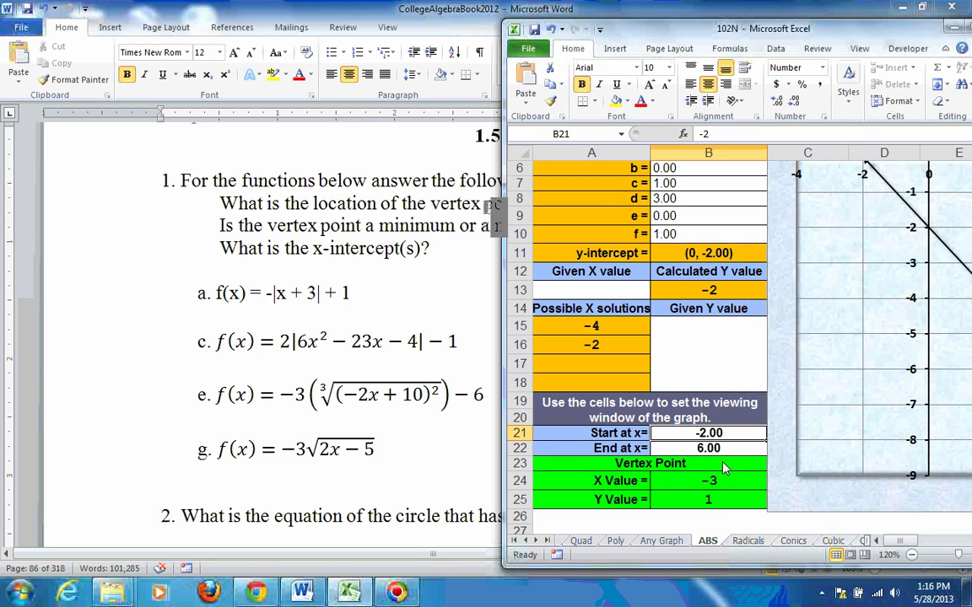
{"action": "type", "text": "-5"}
{"action": "key", "text": "Return"}
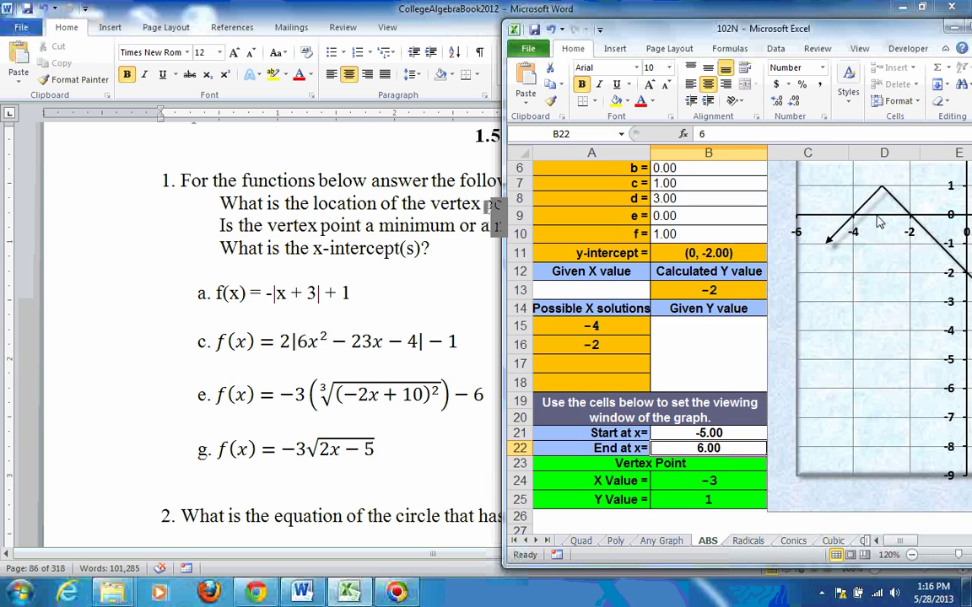
{"action": "mouse_move", "coordinate": [882, 193]}
{"action": "key", "text": "alt+Tab"}
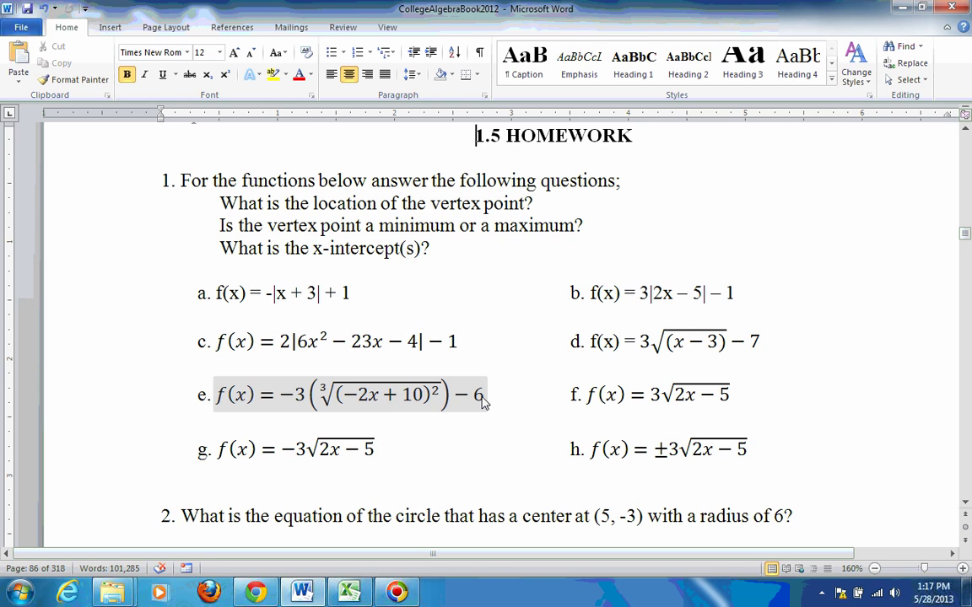
On the Radicals sheet, check root index b=3, exponent e=2 and the vertex point (5, -6).
{"action": "left_click", "coordinate": [350, 593]}
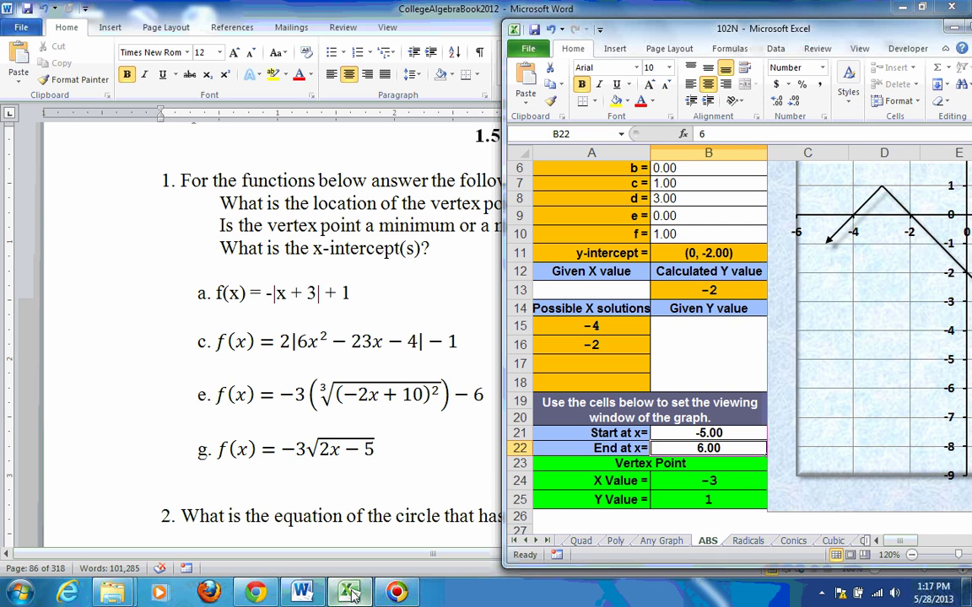
{"action": "left_click", "coordinate": [748, 541]}
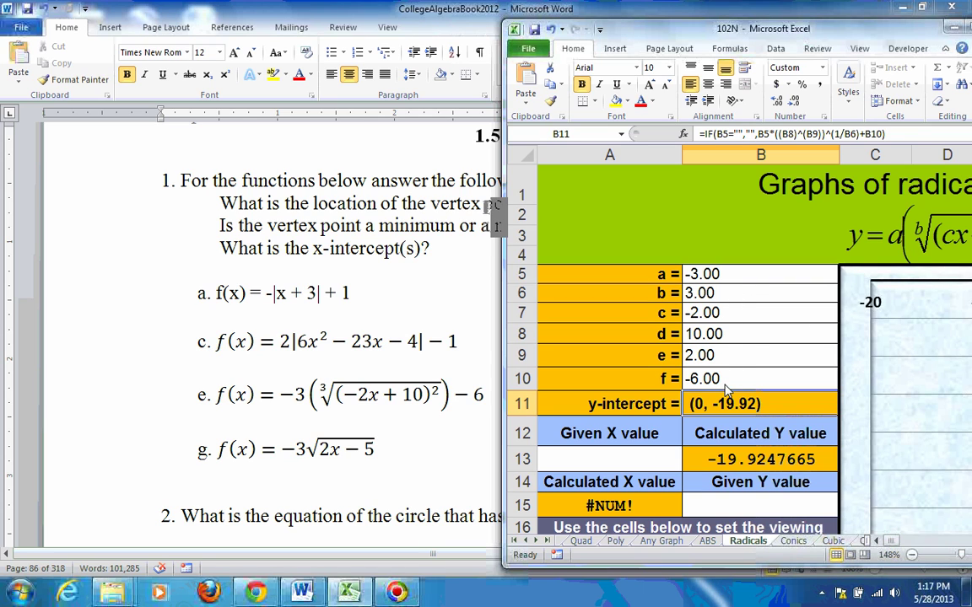
{"action": "left_click", "coordinate": [702, 297]}
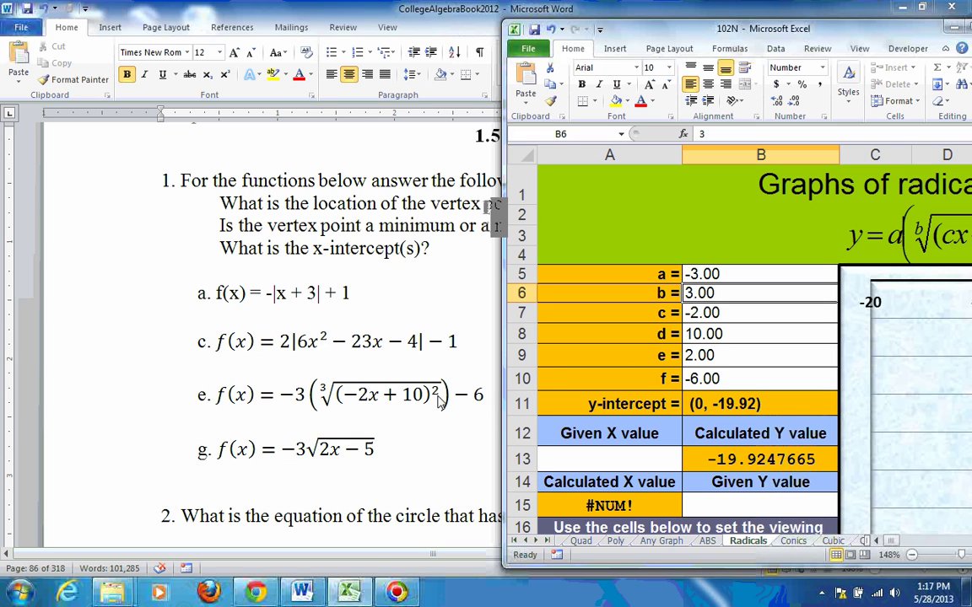
{"action": "left_click", "coordinate": [709, 355]}
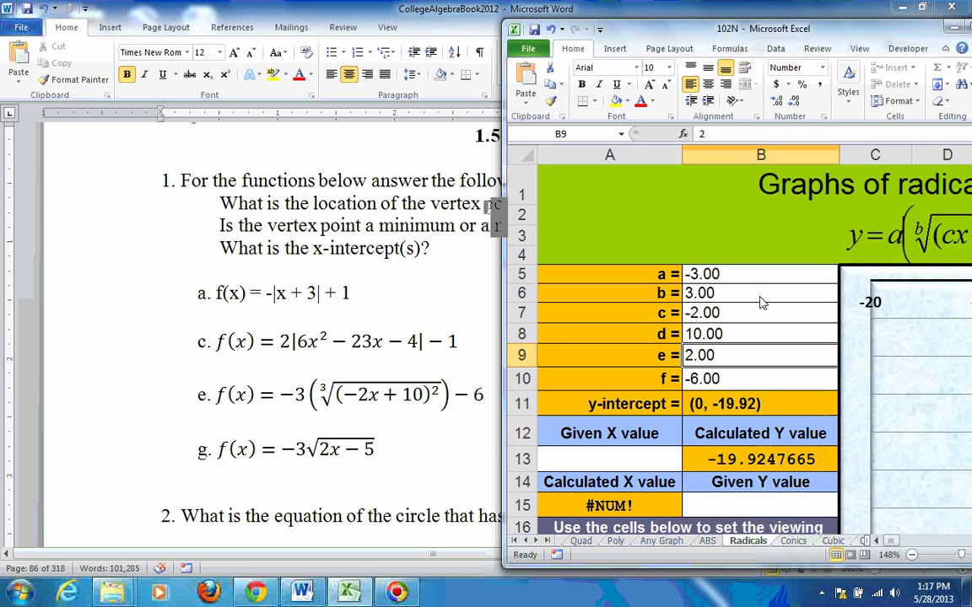
{"action": "left_click", "coordinate": [631, 506]}
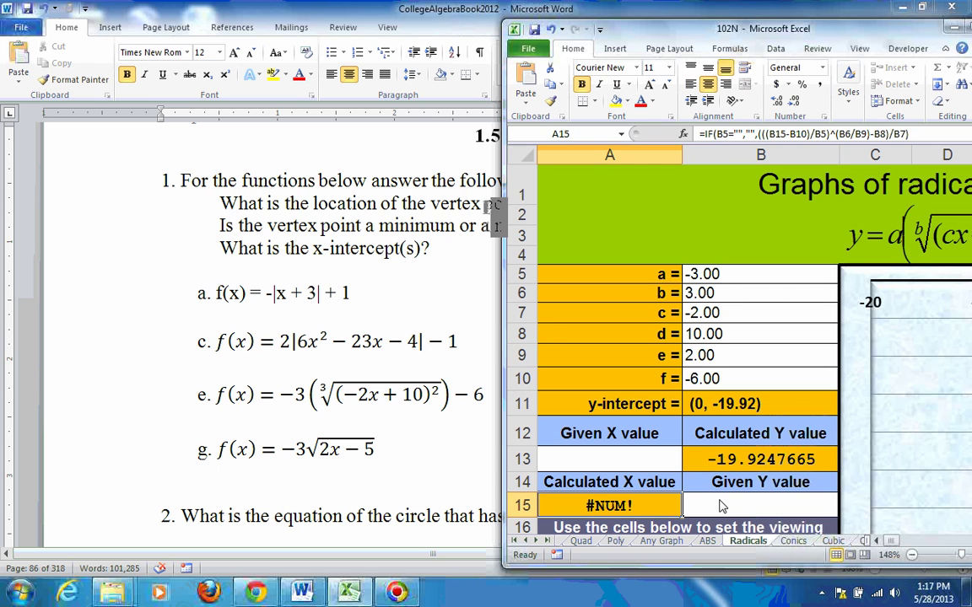
{"action": "key", "text": "Down"}
{"action": "key", "text": "Down"}
{"action": "key", "text": "Down"}
{"action": "key", "text": "Down"}
{"action": "key", "text": "Down"}
{"action": "key", "text": "Down"}
{"action": "key", "text": "Down"}
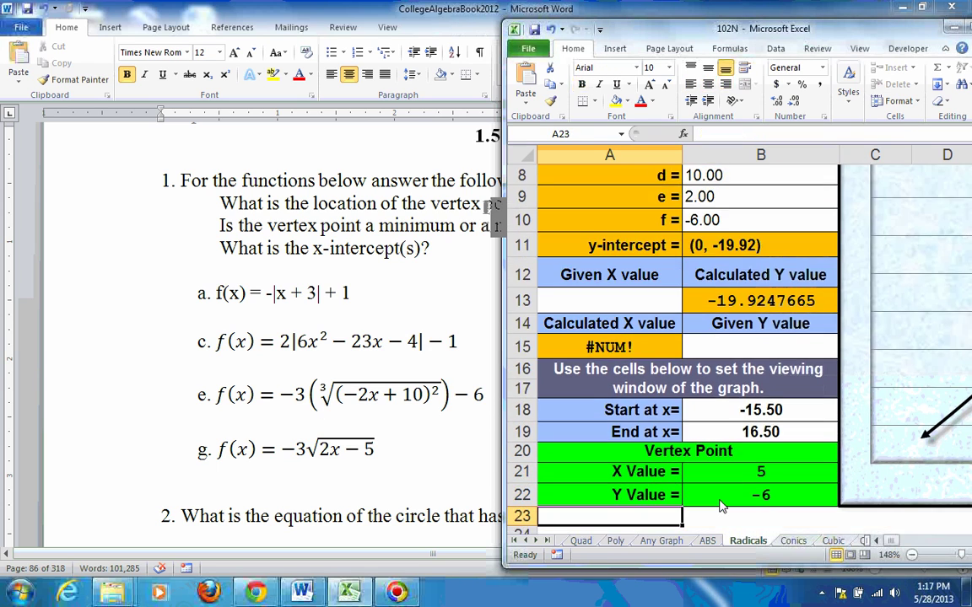
{"action": "key", "text": "Right"}
{"action": "key", "text": "Up"}
{"action": "key", "text": "Up"}
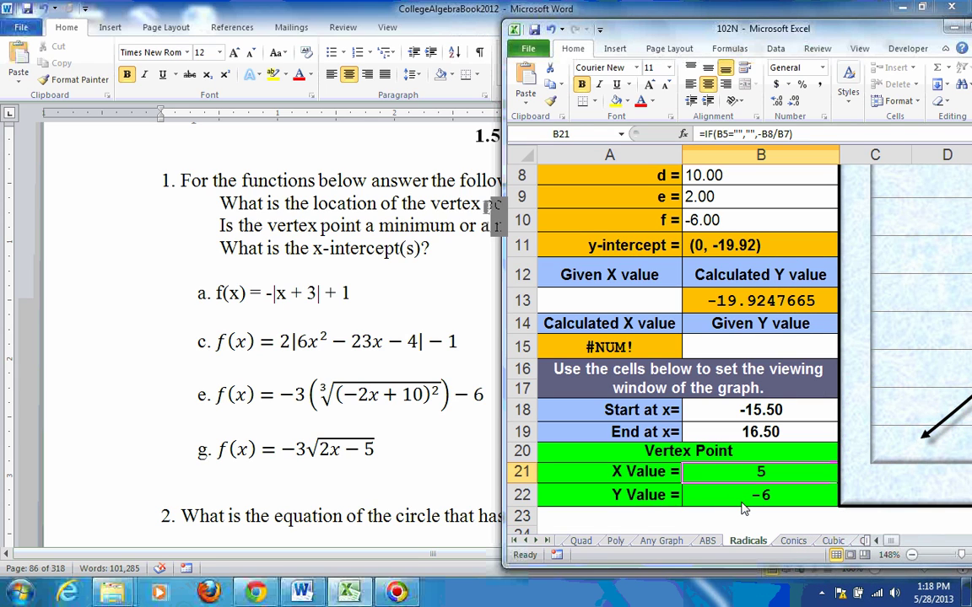
{"action": "left_click", "coordinate": [742, 505]}
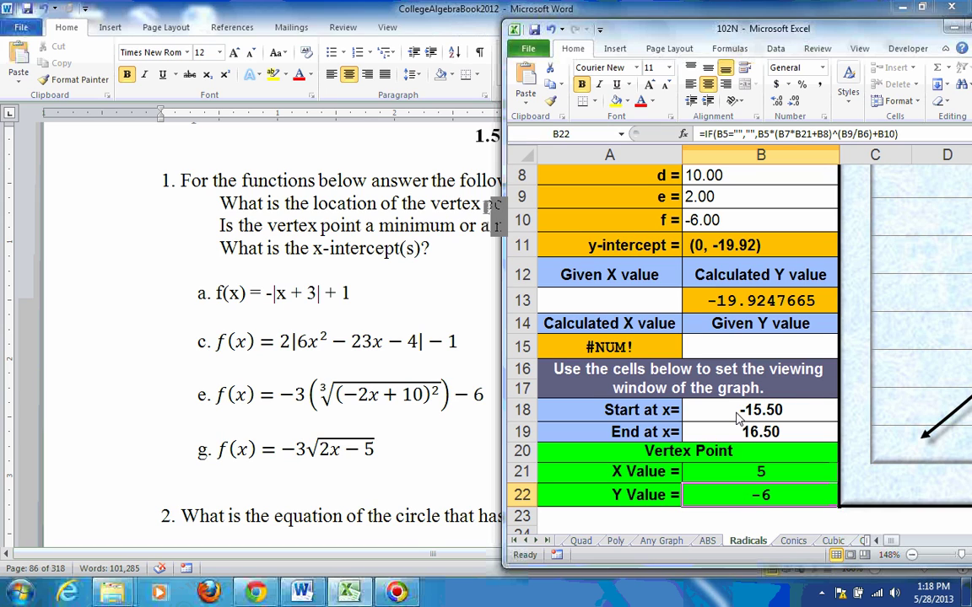
Scroll to view function e's downward cusp graph peaking near (5, -6).
{"action": "left_click", "coordinate": [915, 547]}
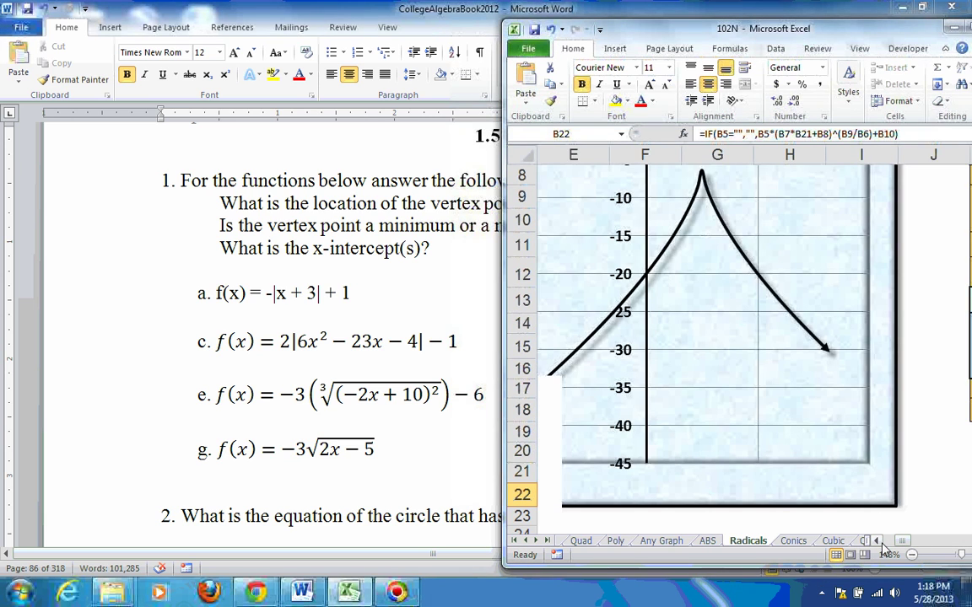
{"action": "left_click", "coordinate": [878, 543]}
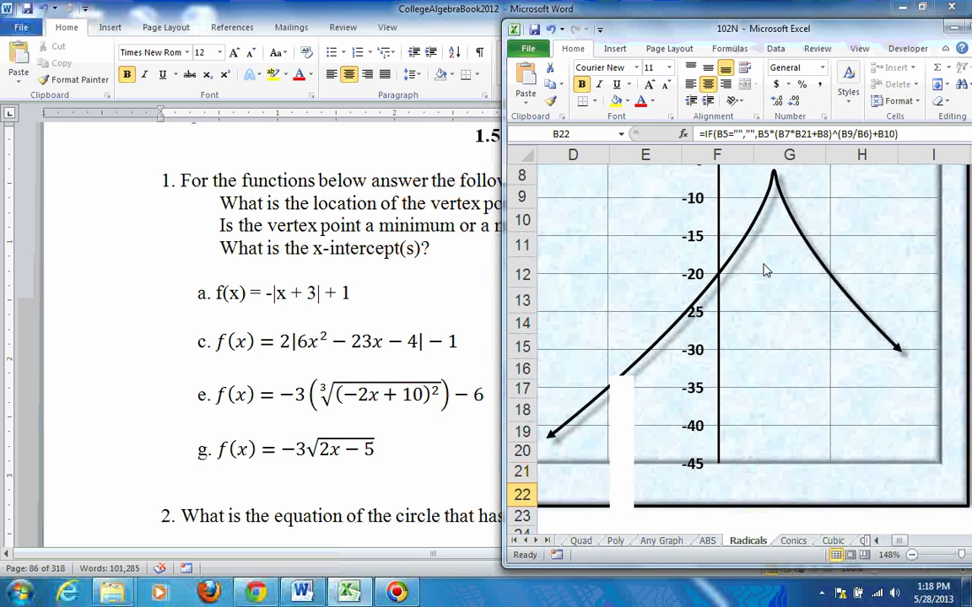
{"action": "mouse_move", "coordinate": [774, 177]}
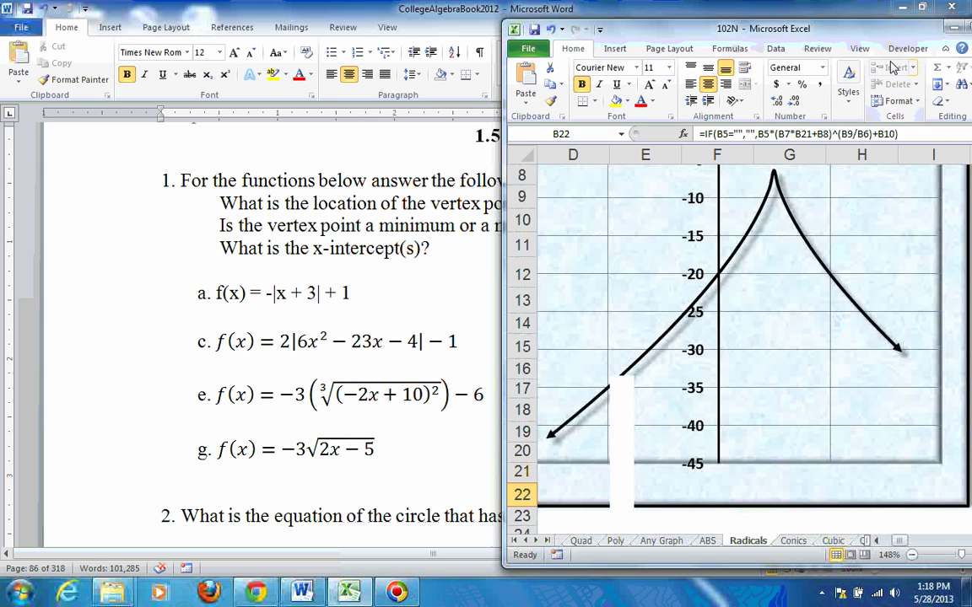
Restore the Word homework window and maximize it again.
{"action": "left_click", "coordinate": [921, 12]}
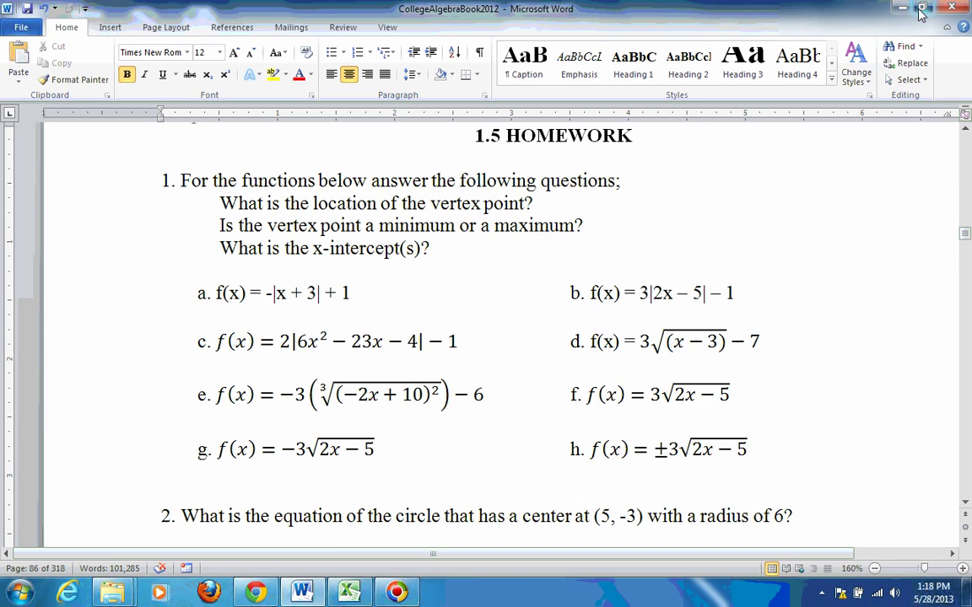
{"action": "left_click", "coordinate": [921, 11]}
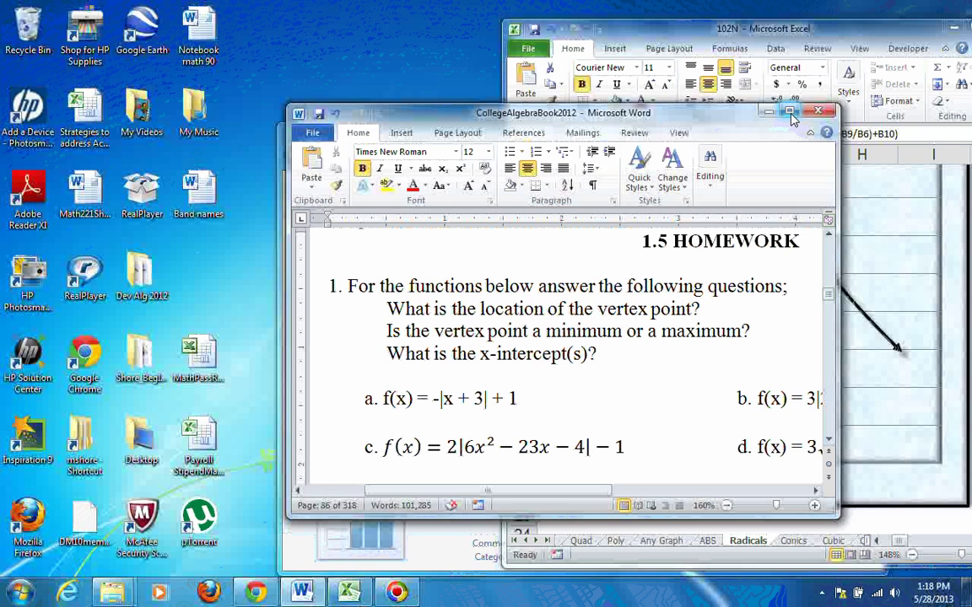
{"action": "left_click", "coordinate": [790, 112]}
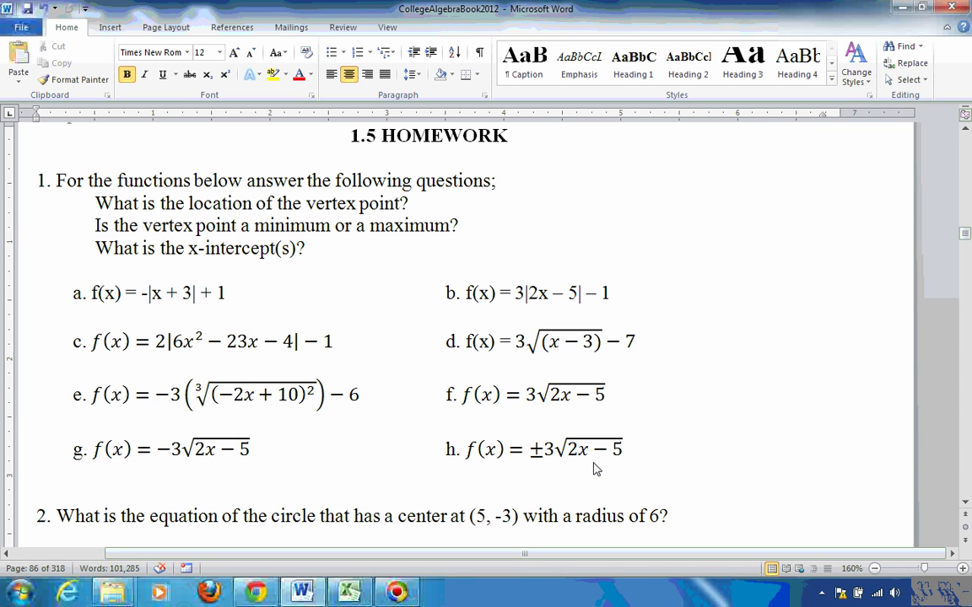
Maximize Excel and scroll to show the Radicals coefficients table beside its graph.
{"action": "key", "text": "alt+Tab"}
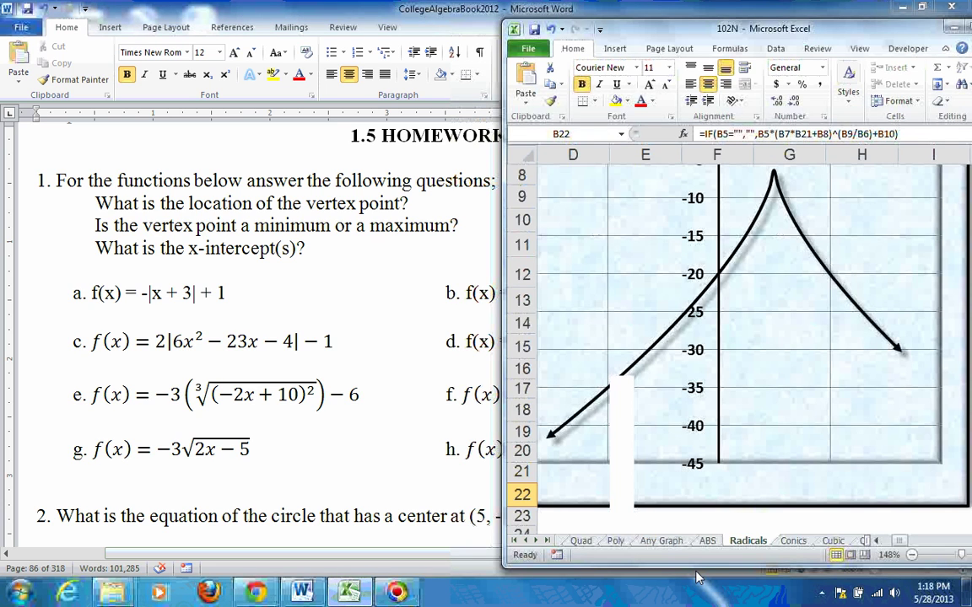
{"action": "left_click", "coordinate": [879, 541]}
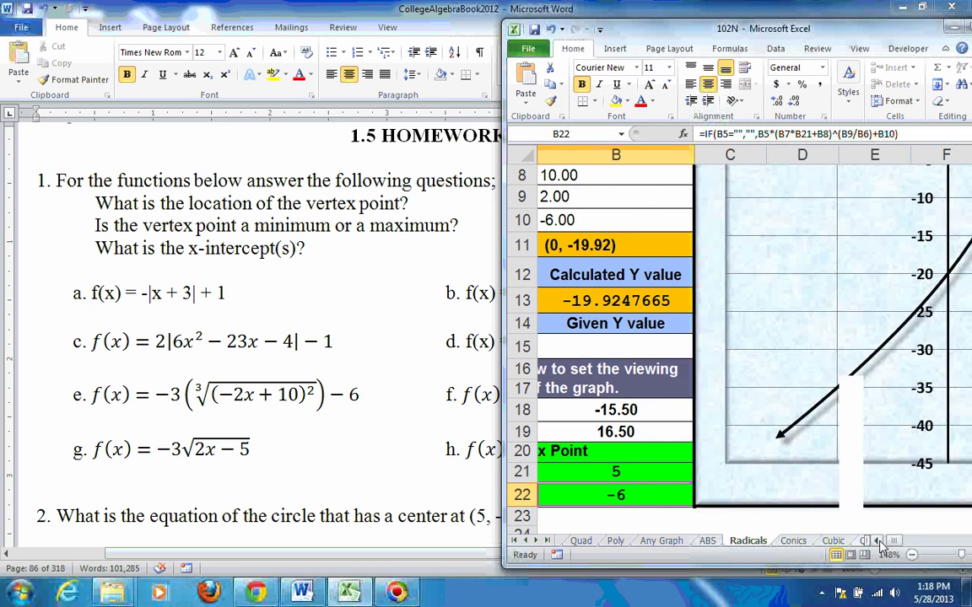
{"action": "left_click", "coordinate": [879, 541]}
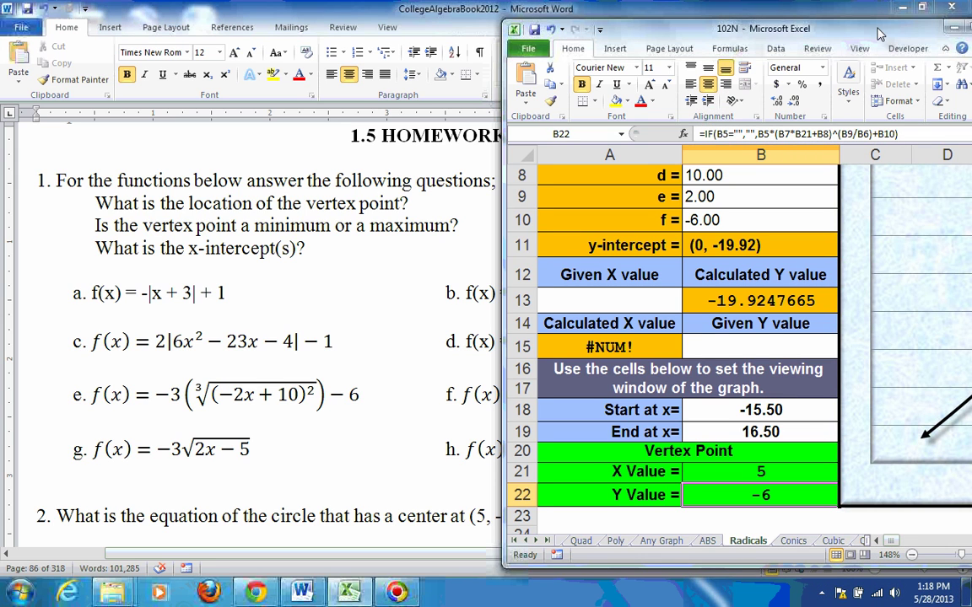
{"action": "left_click_drag", "start_coordinate": [877, 34], "coordinate": [791, 14]}
{"action": "double_click", "coordinate": [796, 26]}
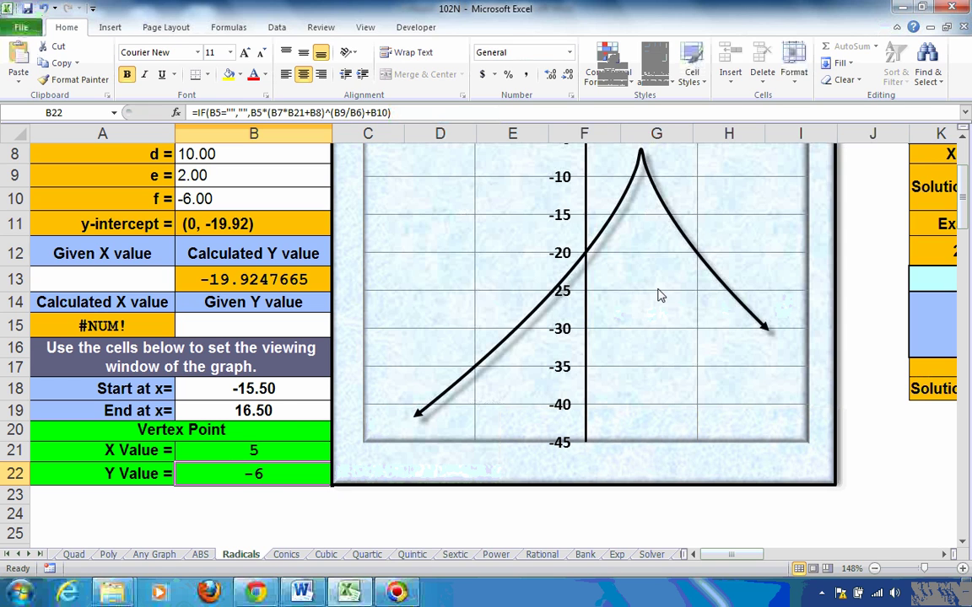
{"action": "left_click", "coordinate": [962, 138]}
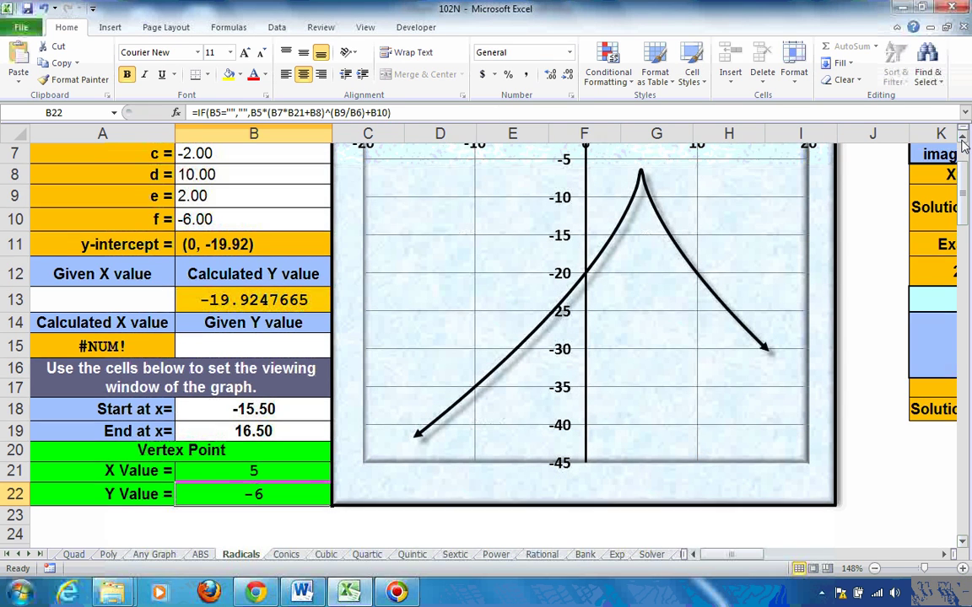
{"action": "left_click", "coordinate": [963, 139]}
{"action": "left_click", "coordinate": [963, 139]}
{"action": "left_click", "coordinate": [963, 139]}
{"action": "left_click", "coordinate": [962, 139]}
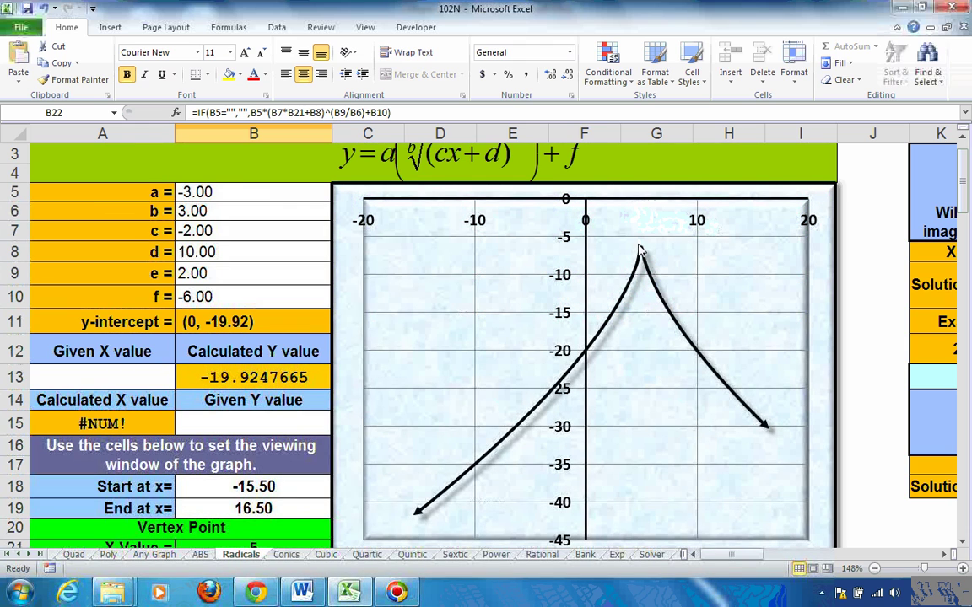
Set the Radicals graph's Start at x to -100 and End at x to 100.
{"action": "mouse_move", "coordinate": [642, 251]}
{"action": "left_click", "coordinate": [264, 493]}
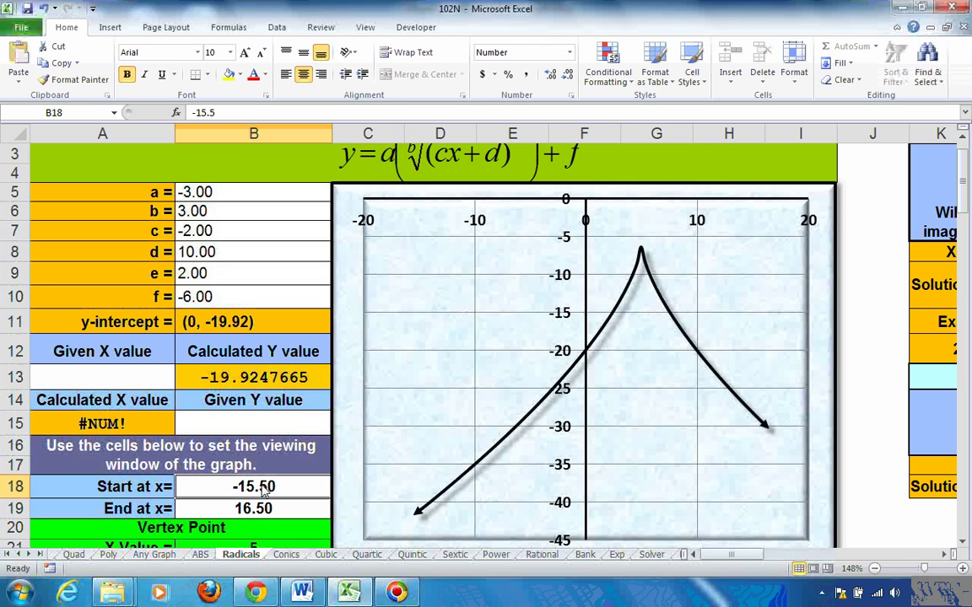
{"action": "type", "text": "-100"}
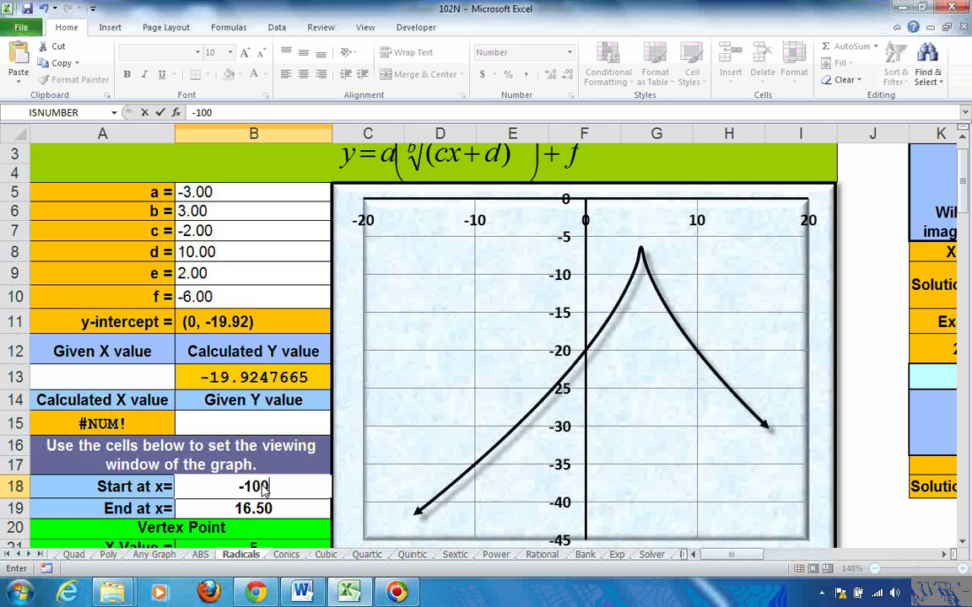
{"action": "key", "text": "Return"}
{"action": "type", "text": "100"}
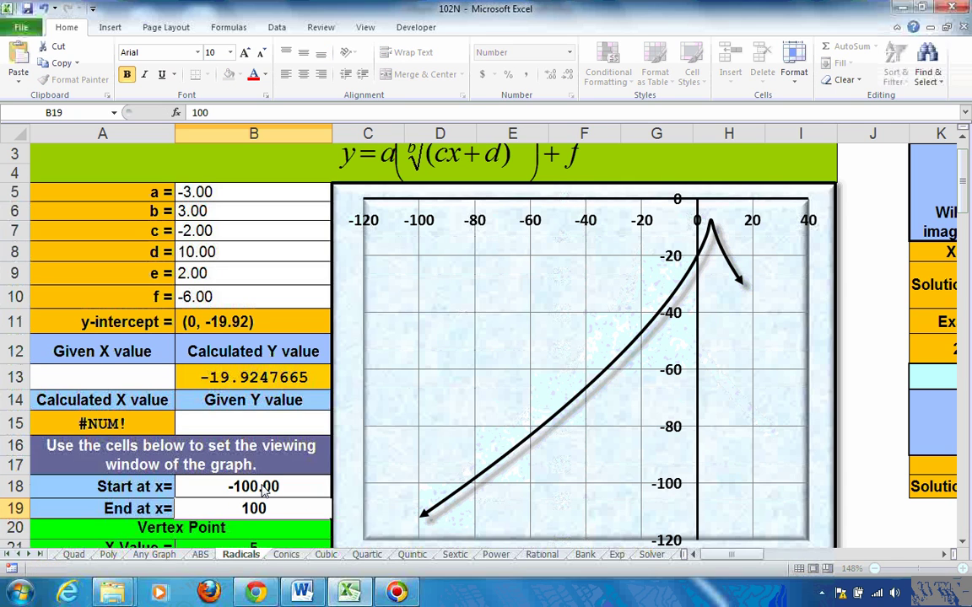
{"action": "key", "text": "Return"}
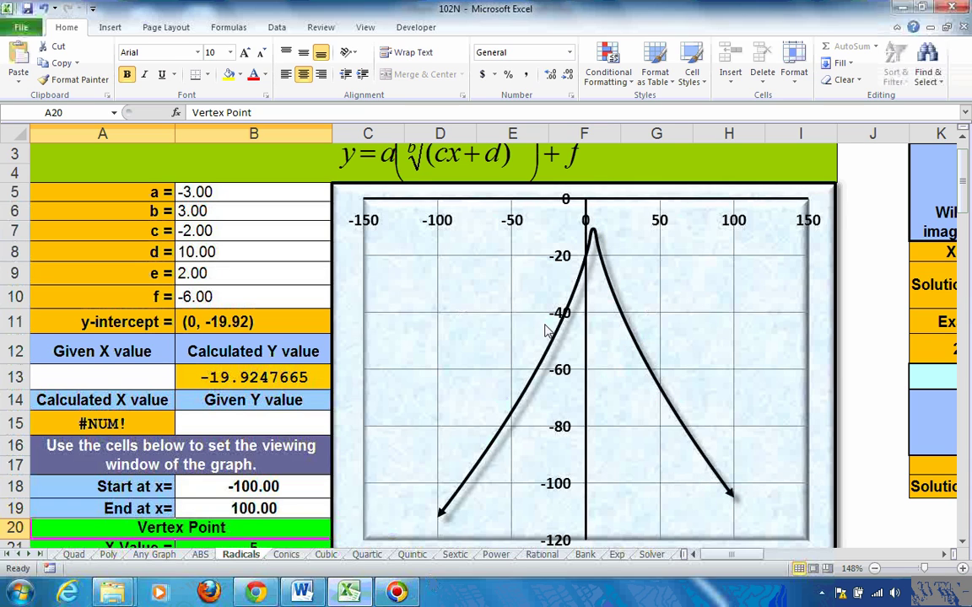
{"action": "mouse_move", "coordinate": [304, 596]}
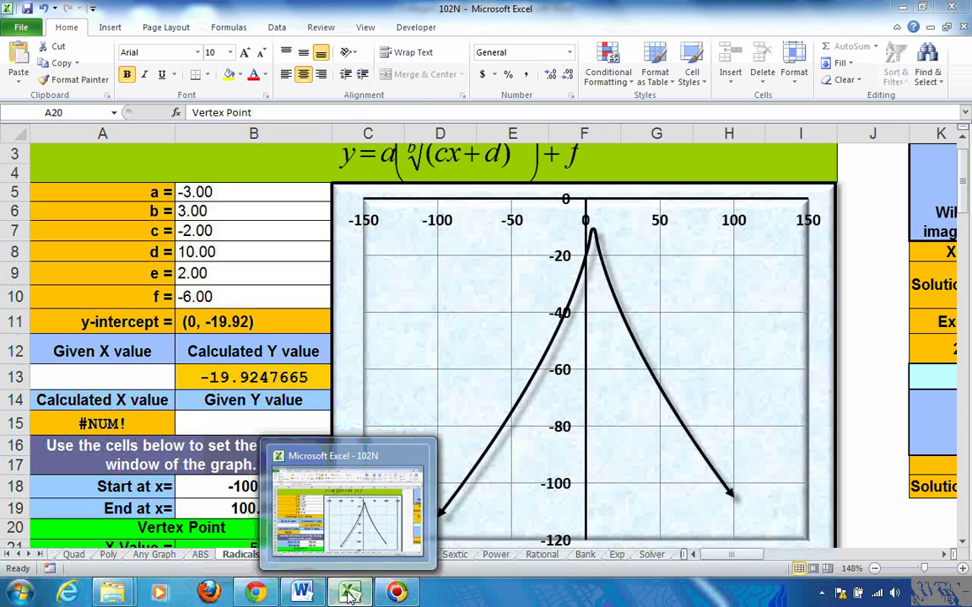
{"action": "left_click", "coordinate": [302, 594]}
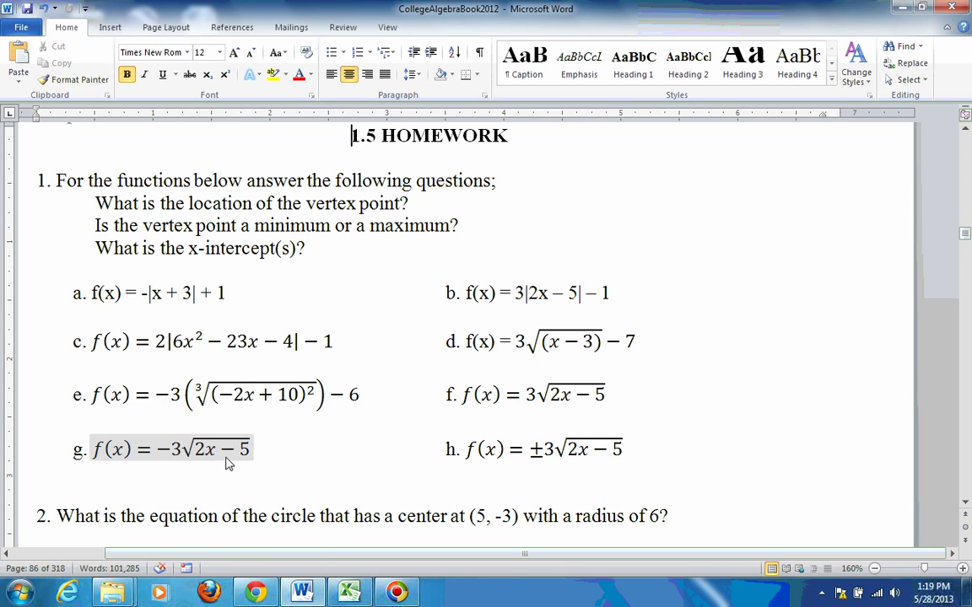
{"action": "mouse_move", "coordinate": [352, 597]}
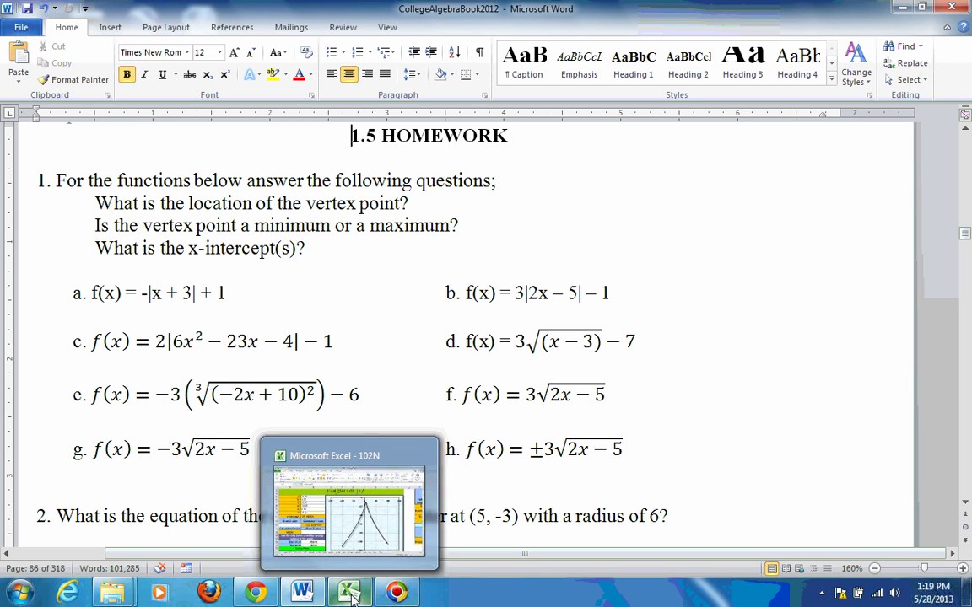
{"action": "left_click", "coordinate": [345, 540]}
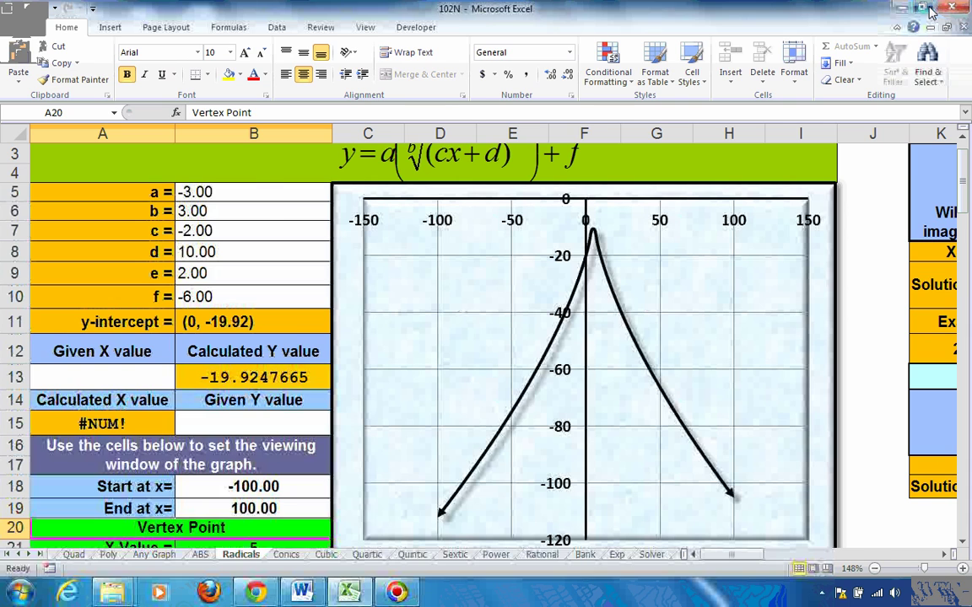
{"action": "left_click", "coordinate": [928, 9]}
Enter function g's coefficients: b=2, c=2, d=-5, e=1, f=0.
{"action": "left_click", "coordinate": [648, 216]}
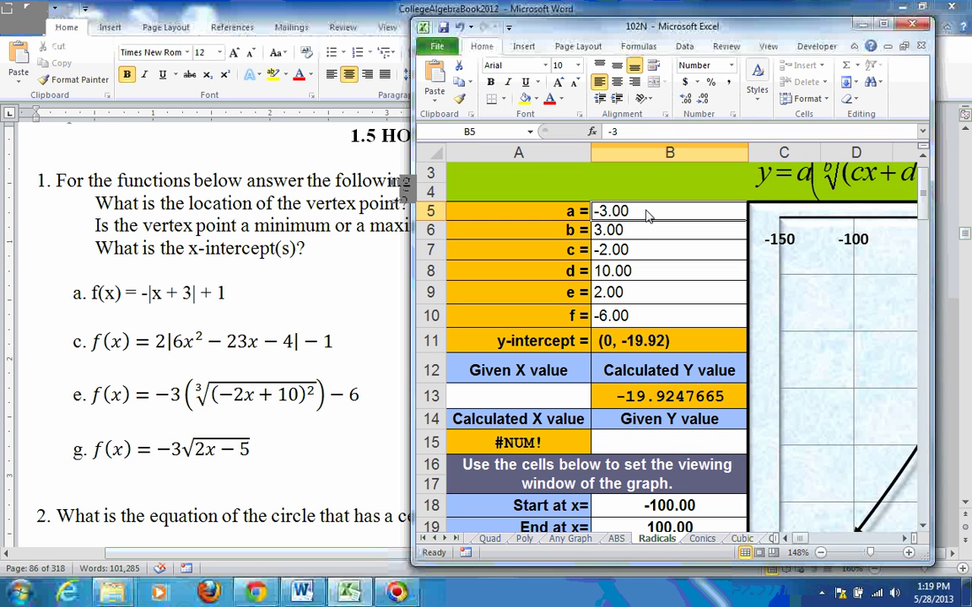
{"action": "left_click", "coordinate": [635, 237]}
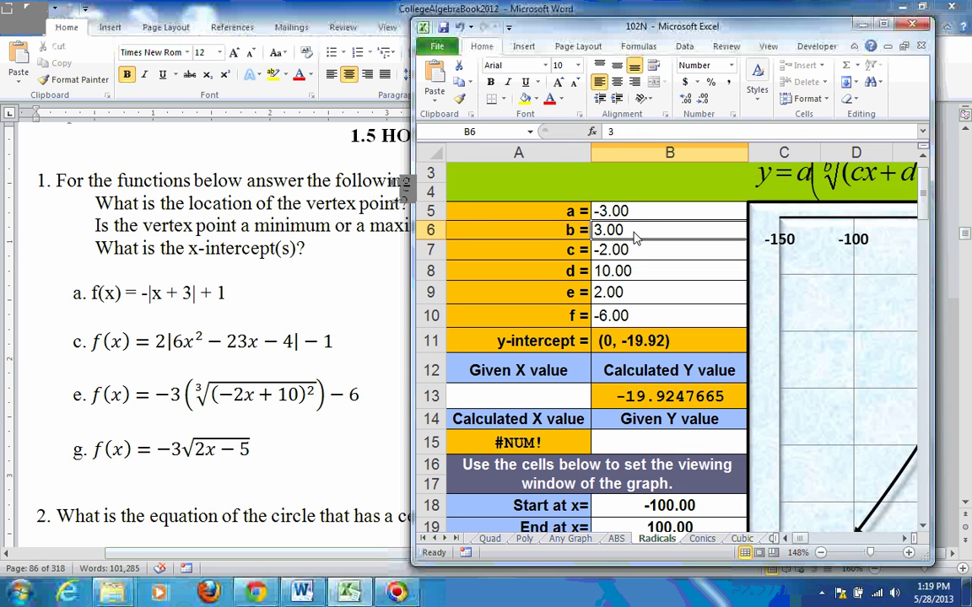
{"action": "type", "text": "2"}
{"action": "key", "text": "Return"}
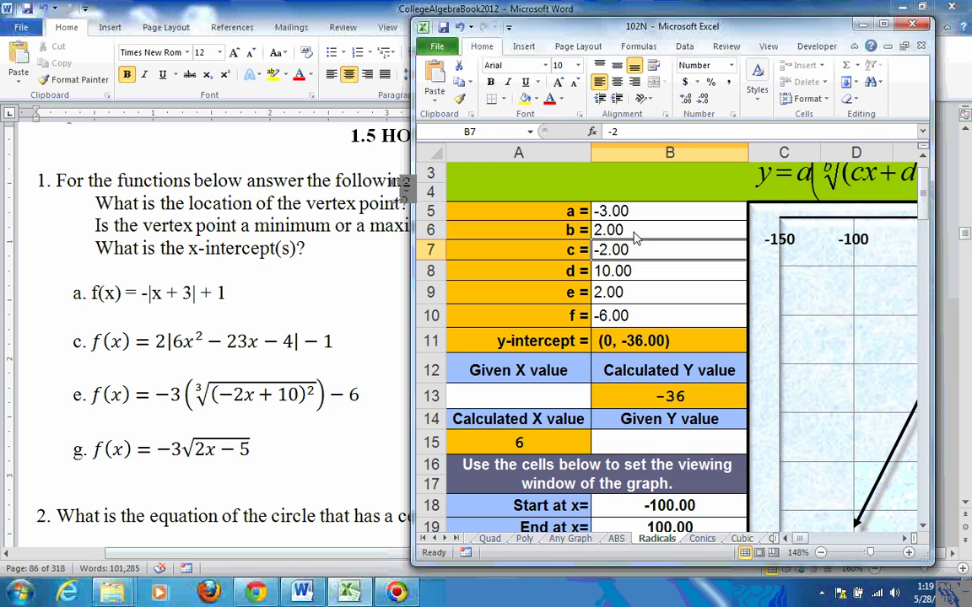
{"action": "type", "text": "2"}
{"action": "key", "text": "Return"}
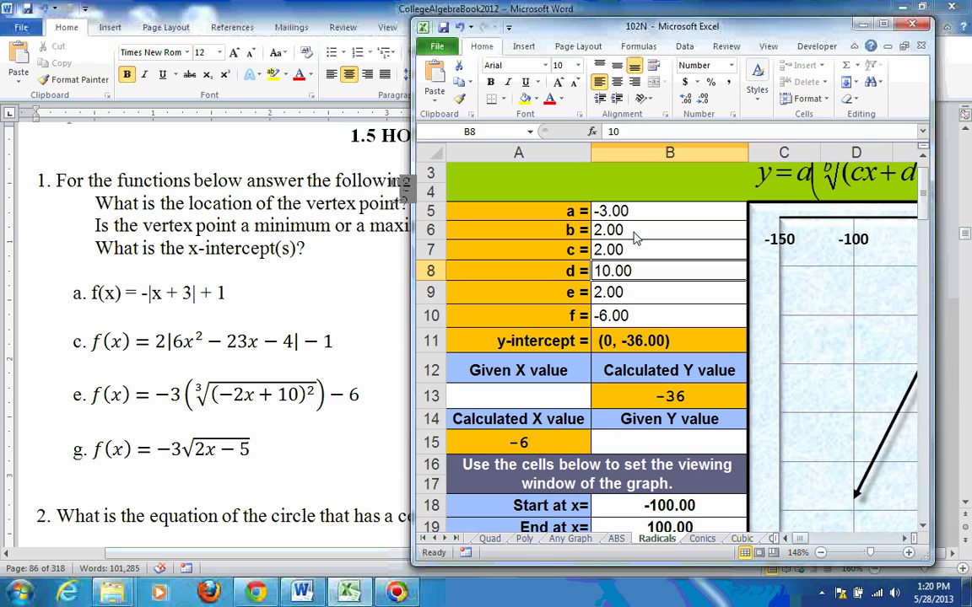
{"action": "type", "text": "-5"}
{"action": "key", "text": "Return"}
{"action": "type", "text": "1"}
{"action": "key", "text": "Return"}
{"action": "type", "text": "0"}
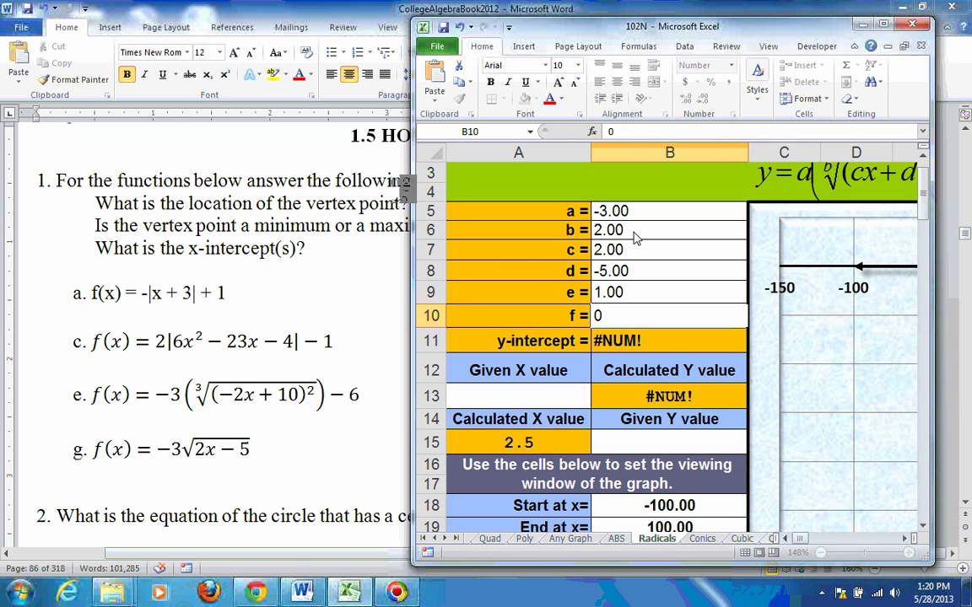
{"action": "key", "text": "Return"}
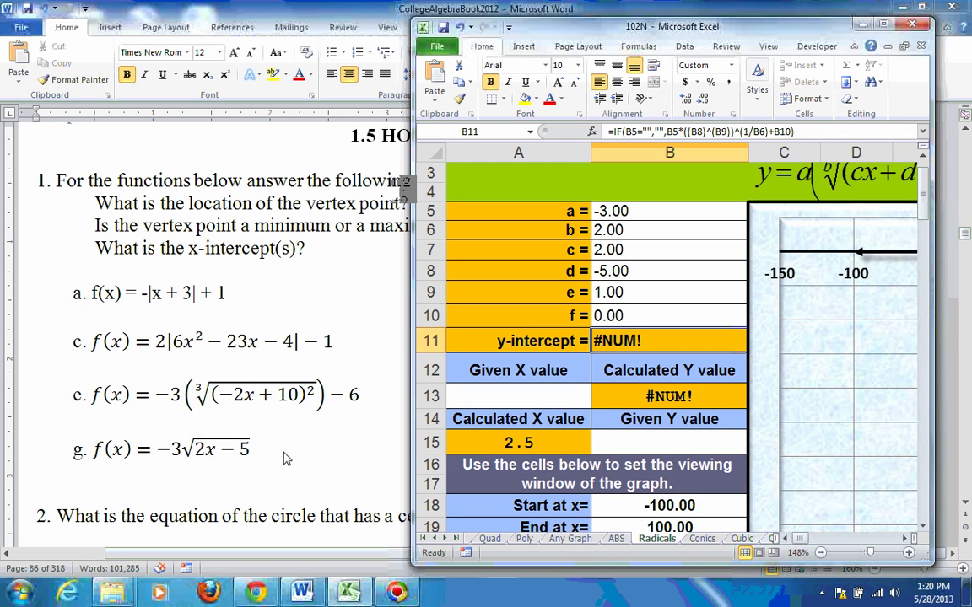
Scroll down to the Vertex Point results showing (2.5, 0).
{"action": "left_click", "coordinate": [924, 523]}
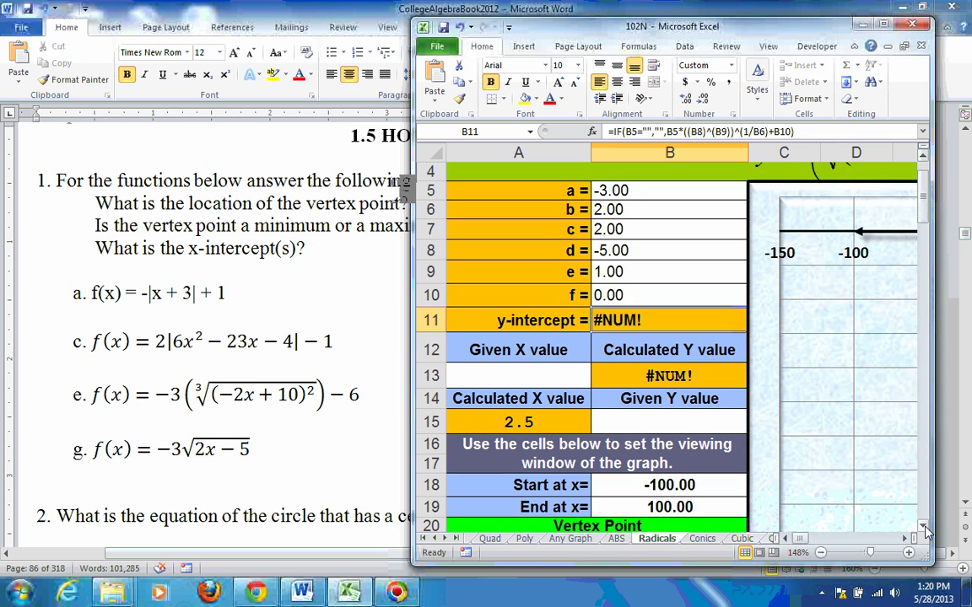
{"action": "left_click", "coordinate": [923, 523]}
{"action": "left_click", "coordinate": [923, 524]}
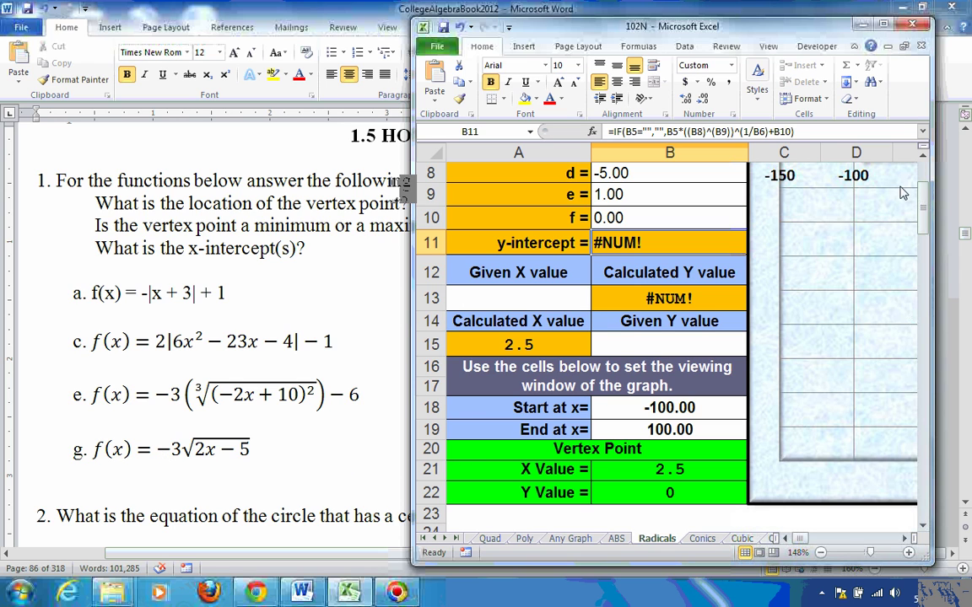
Review function g's single falling-branch graph, then return to the Word homework.
{"action": "left_click", "coordinate": [925, 160]}
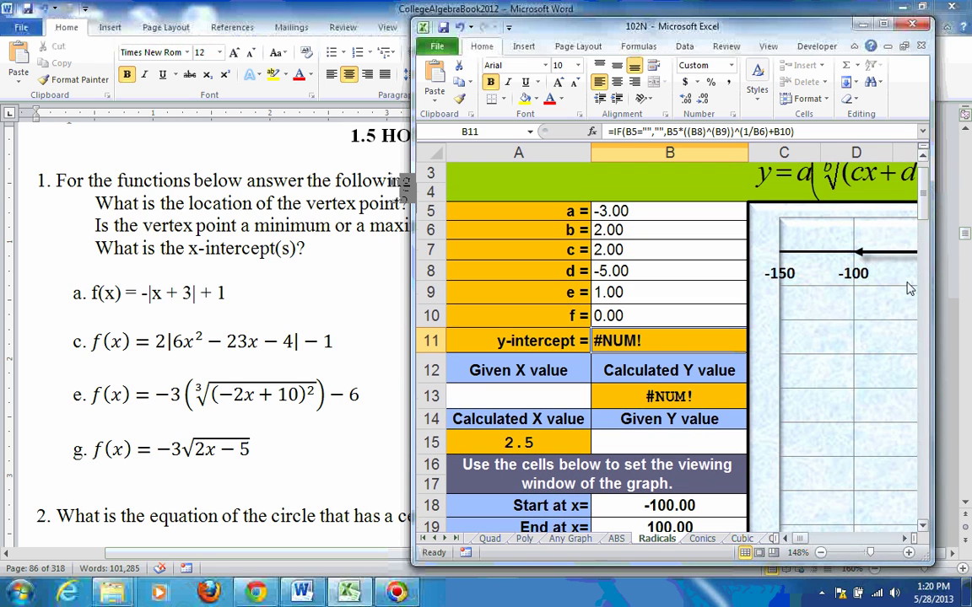
{"action": "left_click", "coordinate": [904, 538]}
{"action": "left_click", "coordinate": [904, 537]}
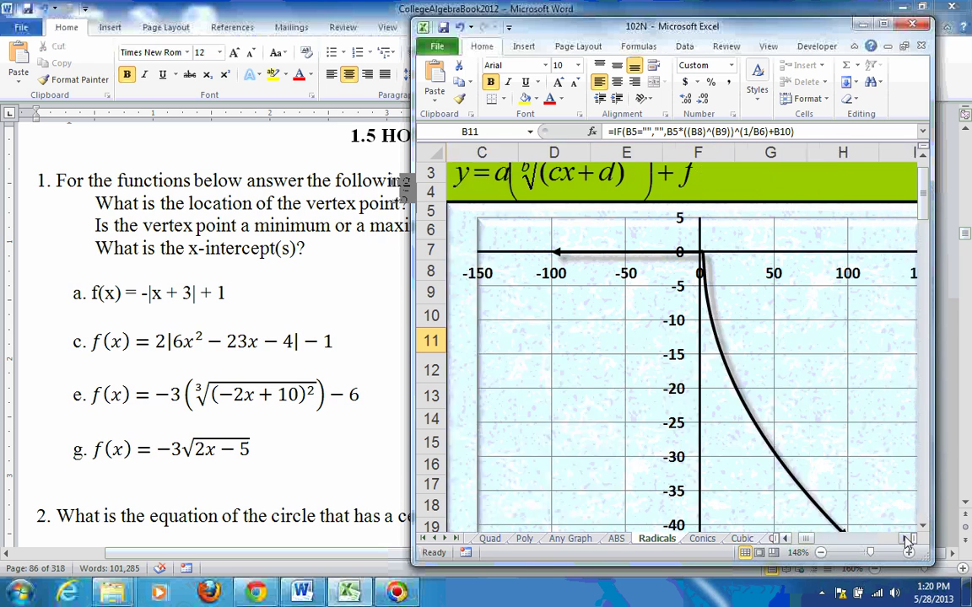
{"action": "left_click", "coordinate": [904, 537]}
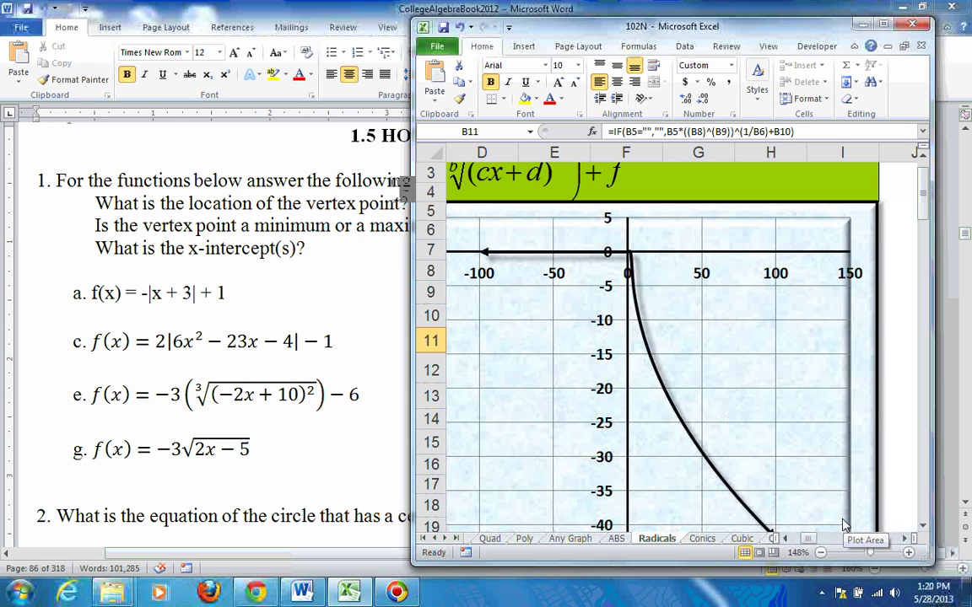
{"action": "left_click", "coordinate": [299, 475]}
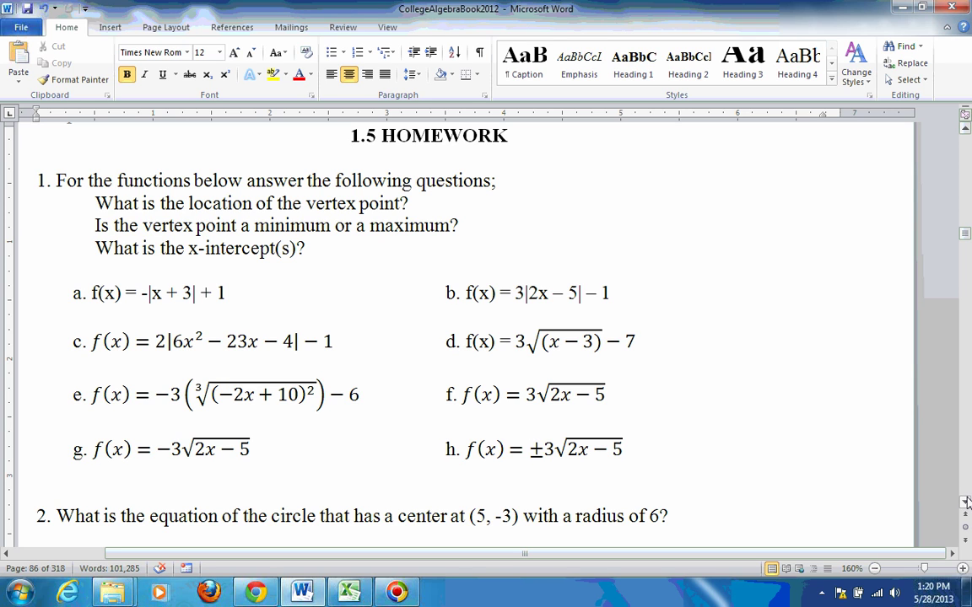
Scroll the homework to the circle question (center (5, -3), radius 6) and return to Excel.
{"action": "scroll", "coordinate": [966, 504], "scroll_direction": "down", "scroll_amount": 6}
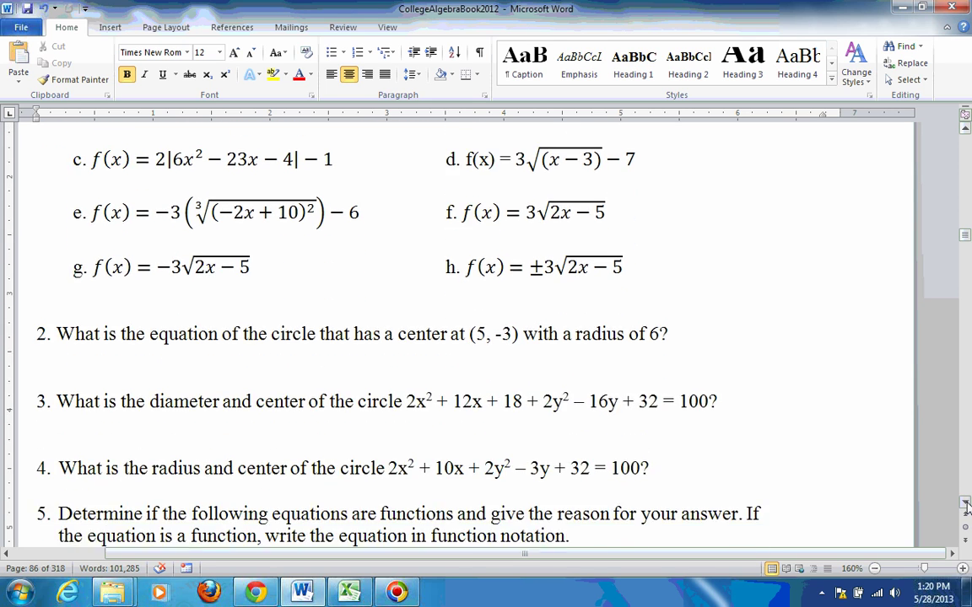
{"action": "left_click", "coordinate": [966, 503]}
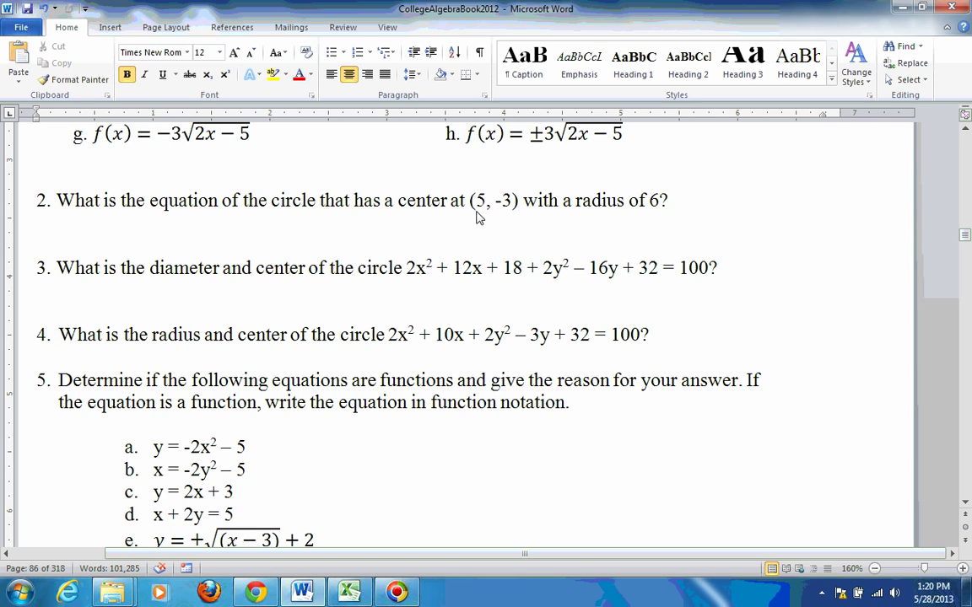
{"action": "left_click", "coordinate": [350, 592]}
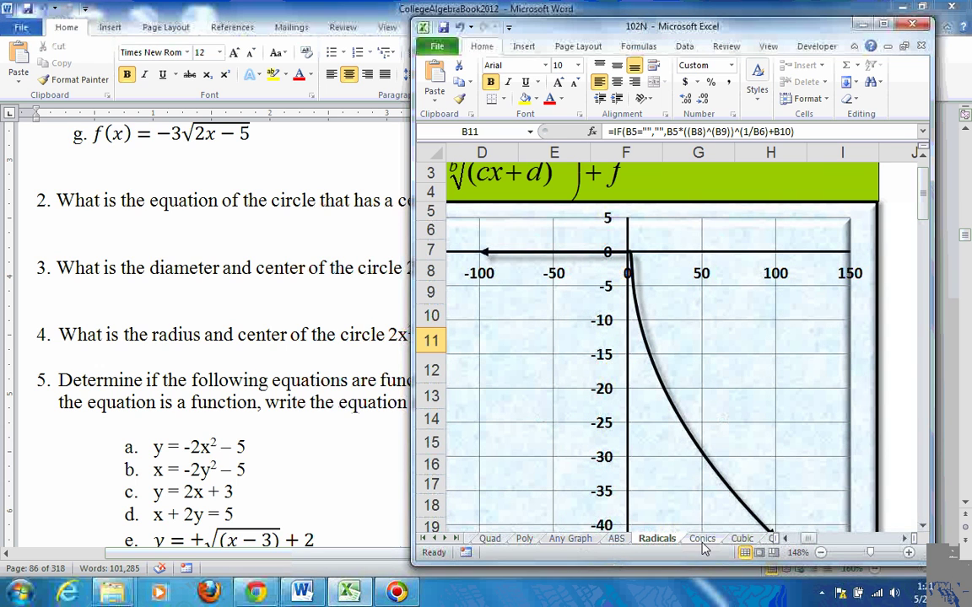
On the Conics sheet, enter circle center X 5, Y -3 and radius 6.
{"action": "left_click", "coordinate": [702, 539]}
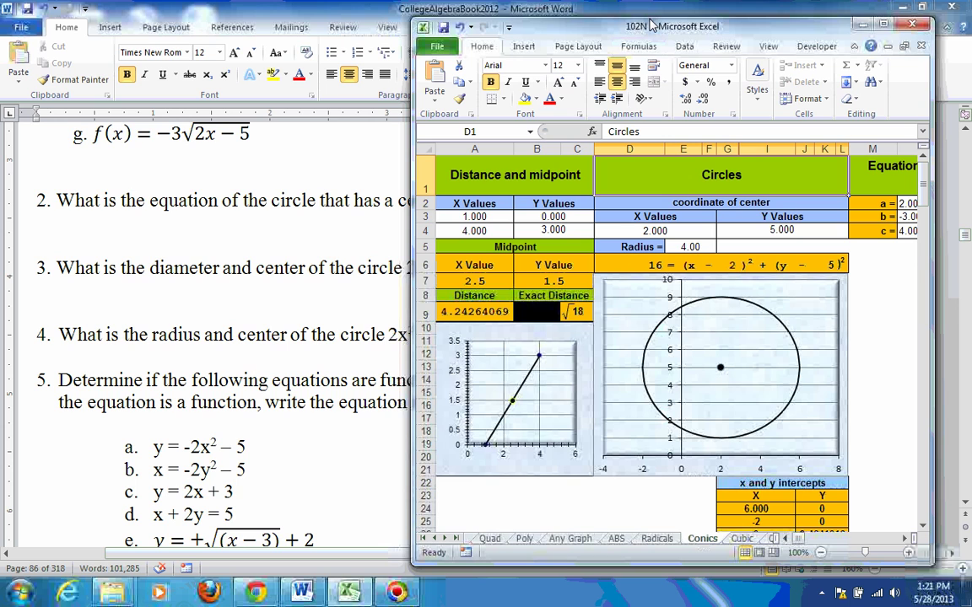
{"action": "left_click_drag", "start_coordinate": [651, 25], "coordinate": [619, 275]}
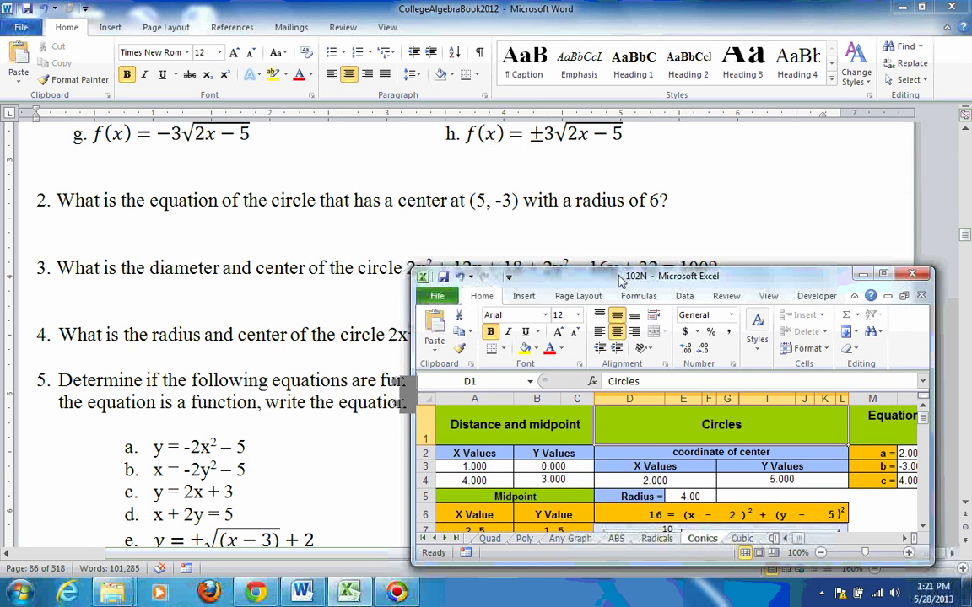
{"action": "left_click", "coordinate": [651, 481]}
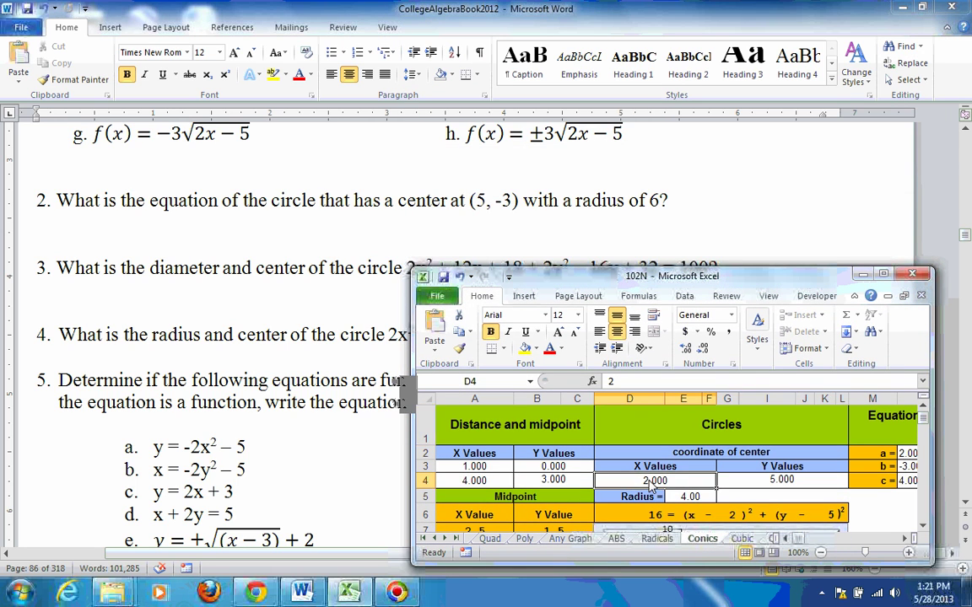
{"action": "type", "text": "5"}
{"action": "key", "text": "Tab"}
{"action": "type", "text": "-3"}
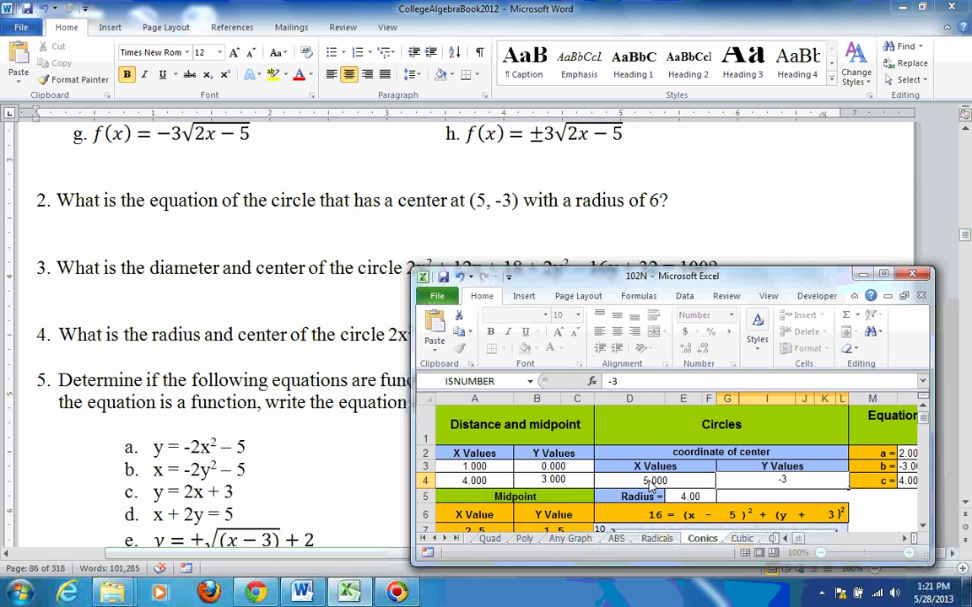
{"action": "key", "text": "Return"}
{"action": "key", "text": "Left"}
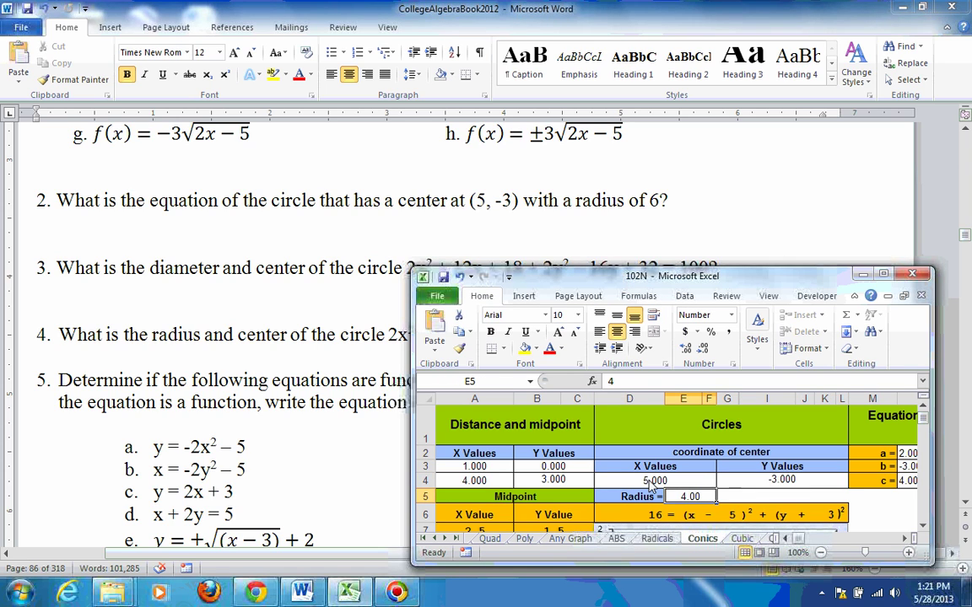
{"action": "type", "text": "6"}
{"action": "key", "text": "Return"}
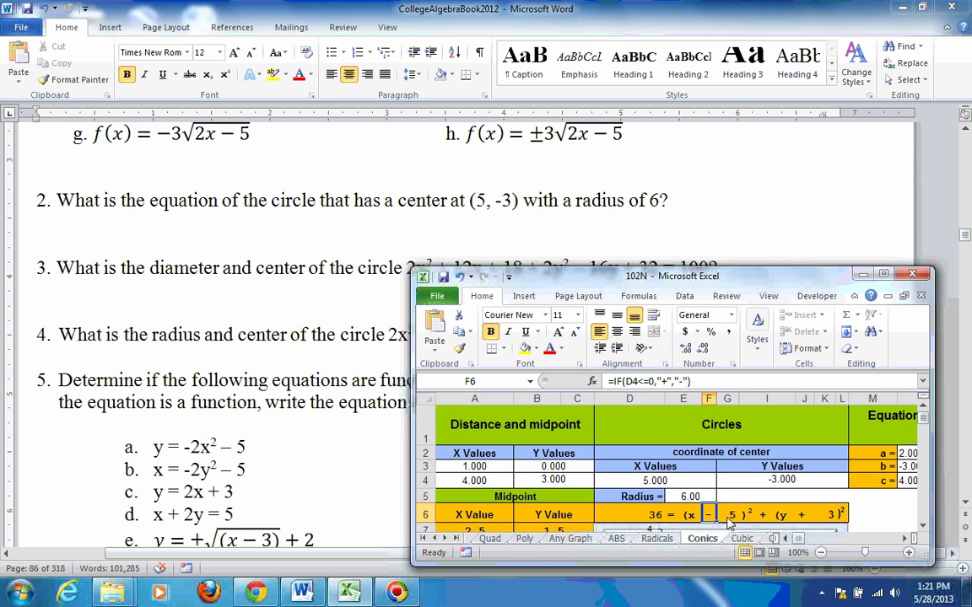
{"action": "left_click", "coordinate": [663, 483]}
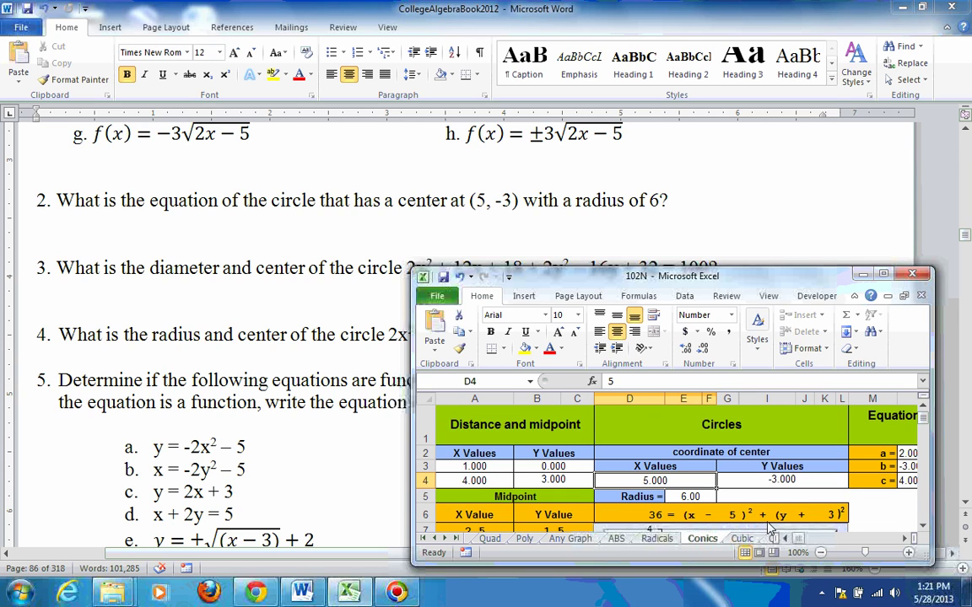